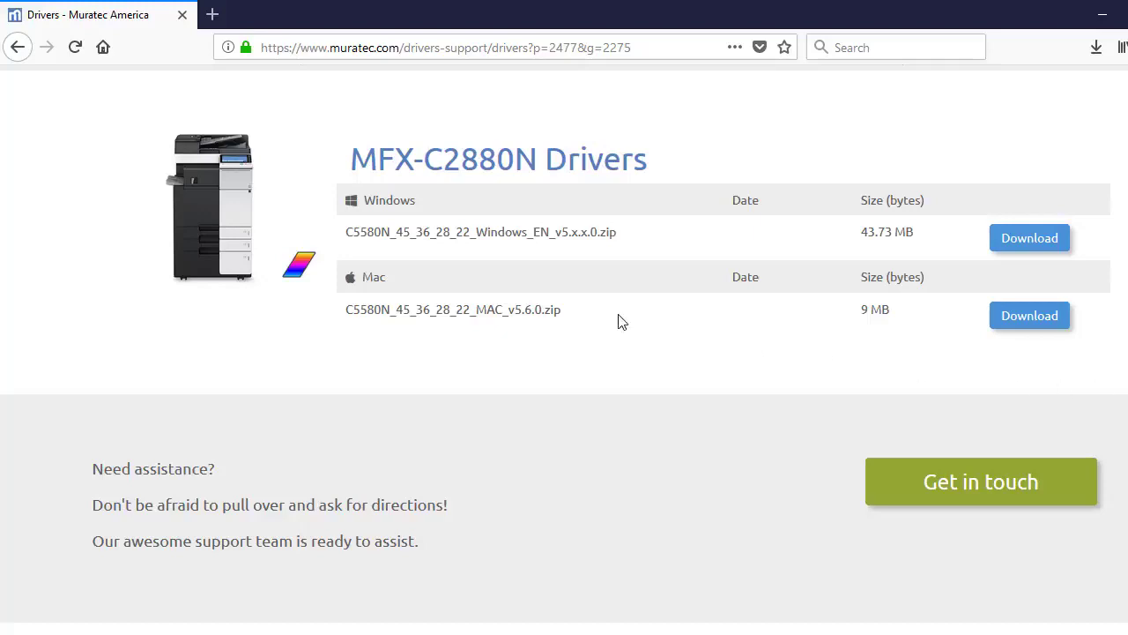
Download and save C5580N_45_36_28_22_Windows_EN_v5.x.x.0.zip for the MFX-C2880N, and minimize the browser
click(1038, 243)
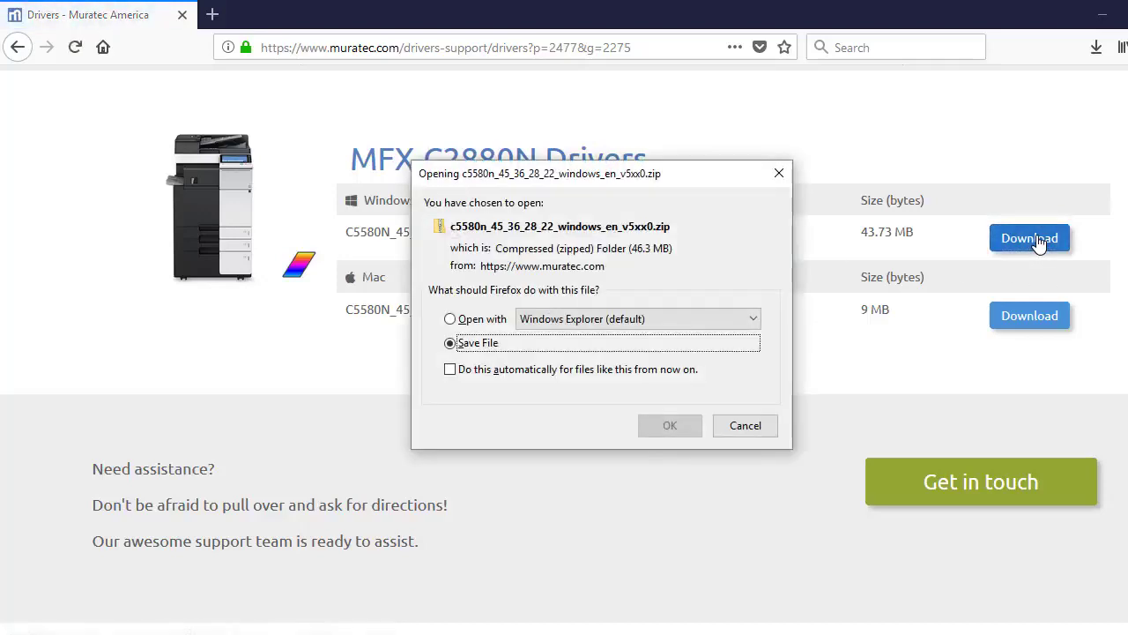
click(672, 428)
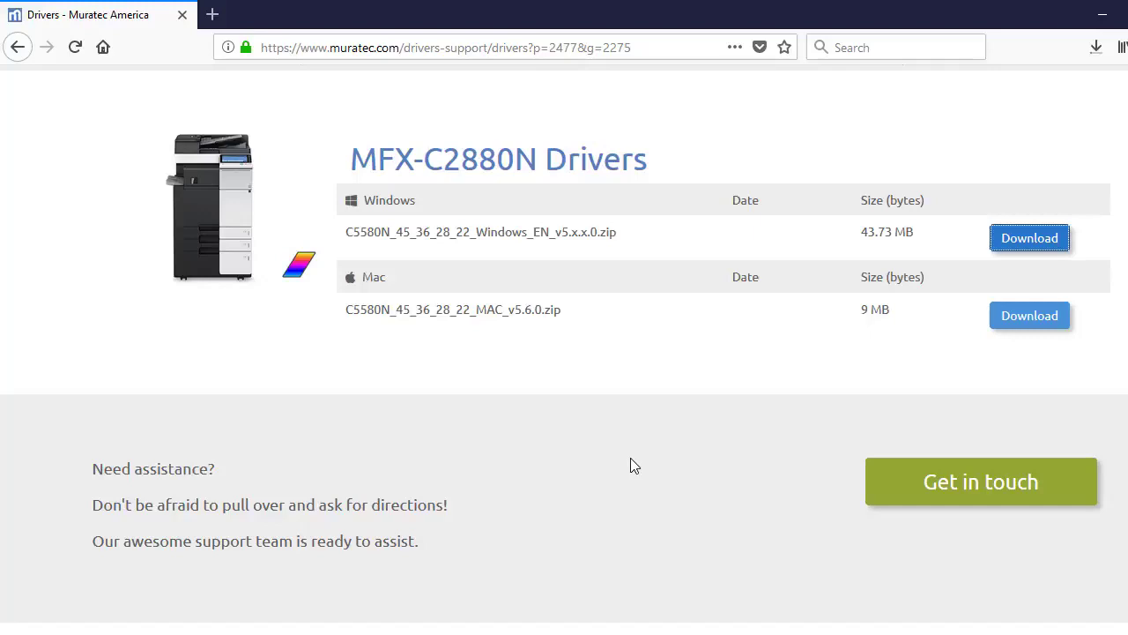
click(1101, 22)
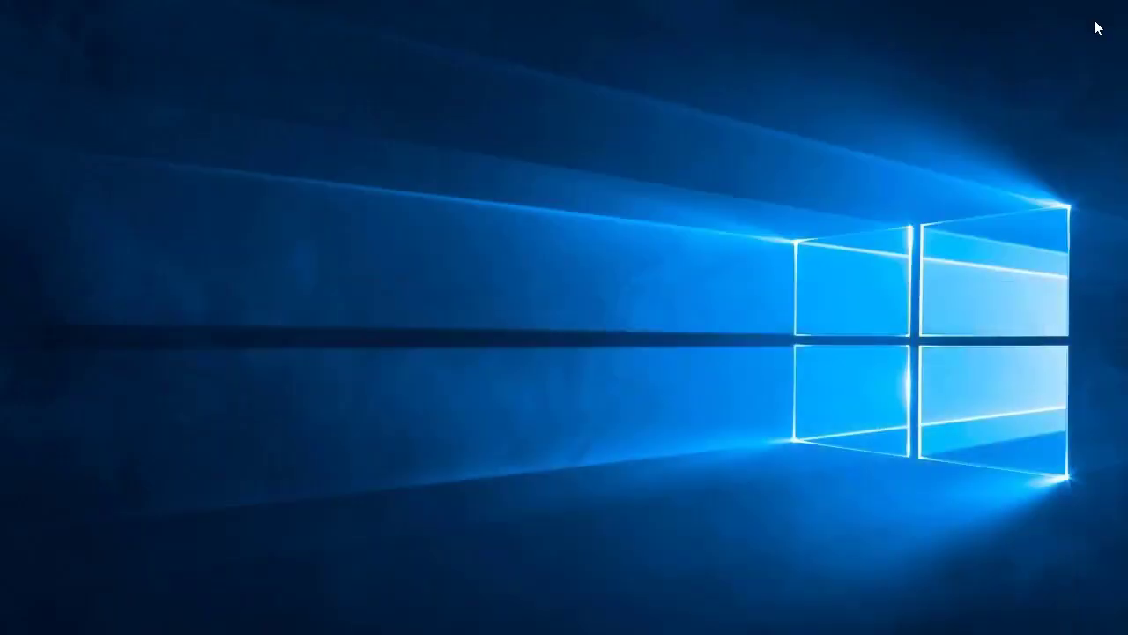
Create a new folder named Print Driver on the desktop
right_click(307, 152)
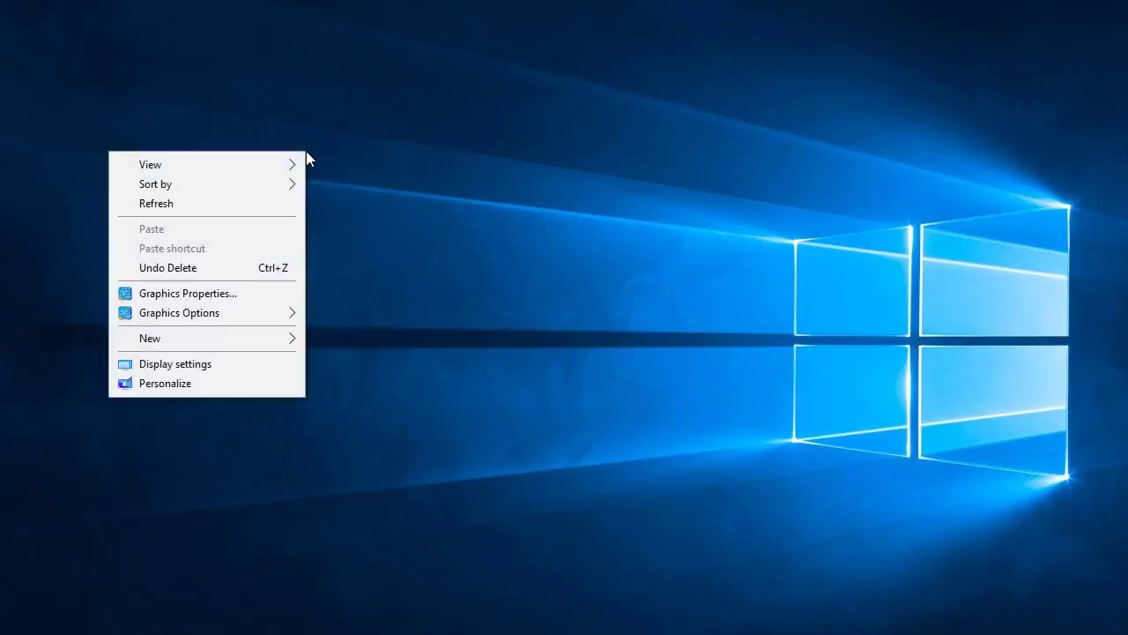
mouse_move(243, 344)
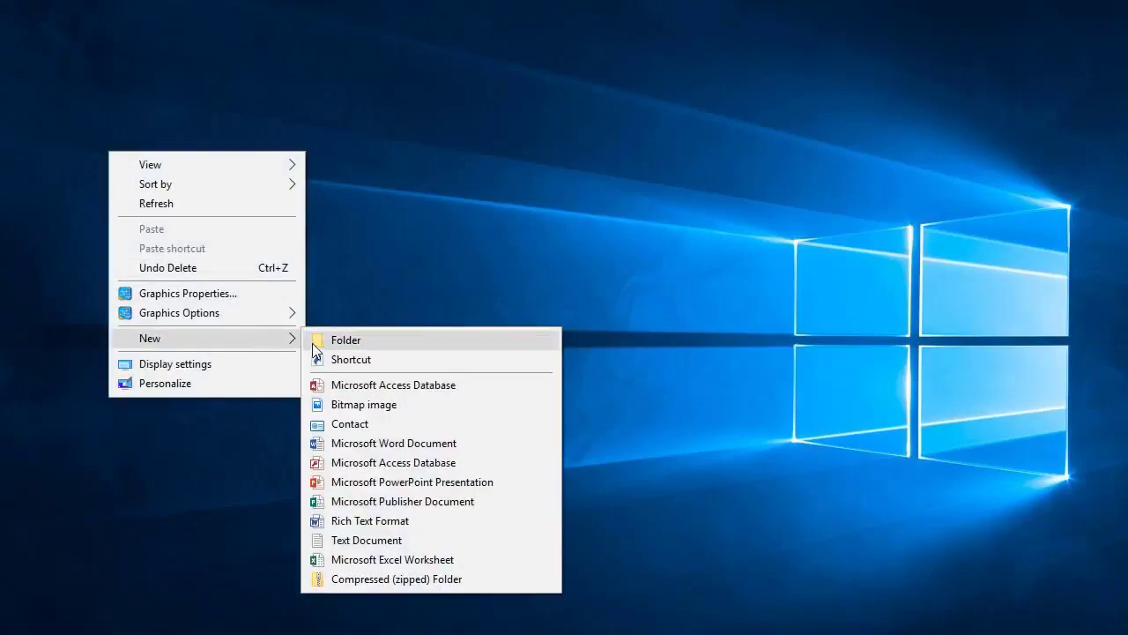
click(330, 342)
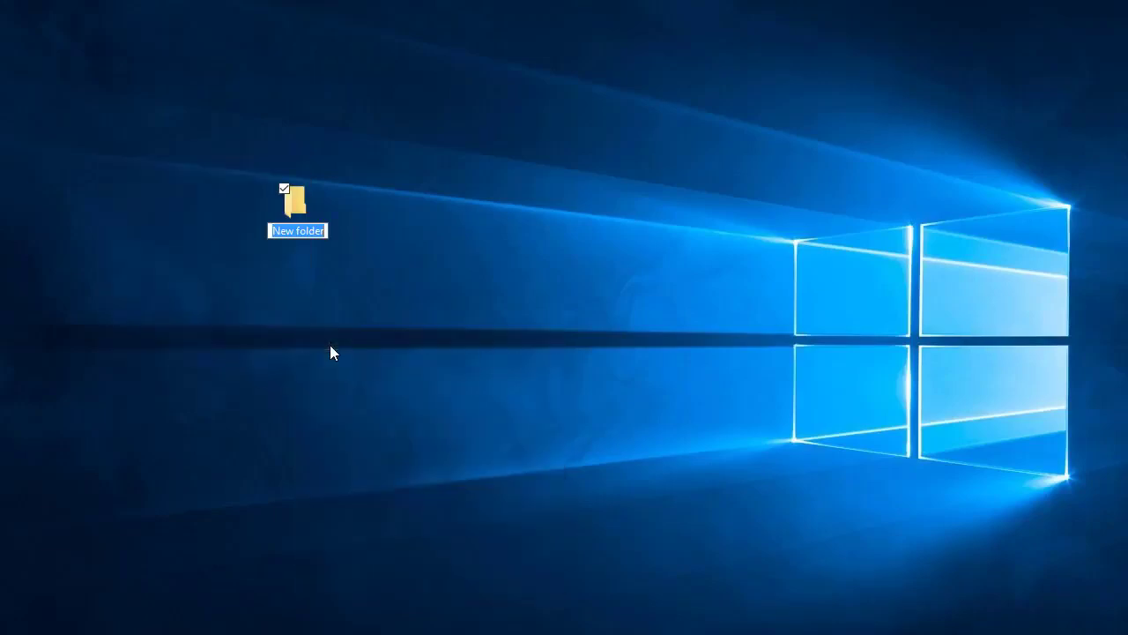
text(Print)
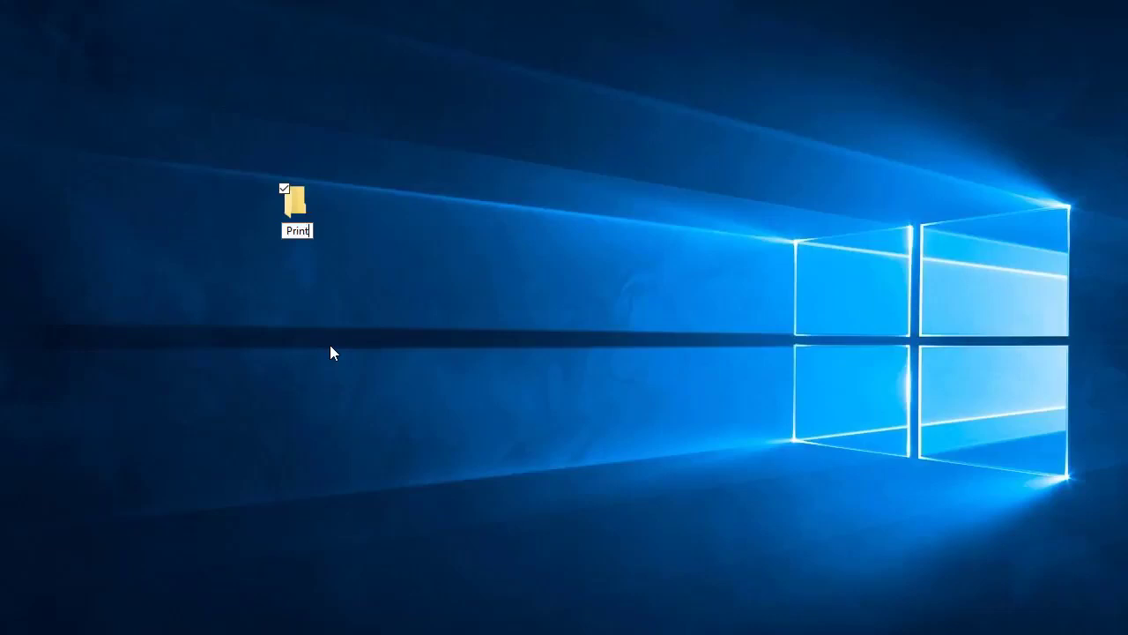
text( Driver)
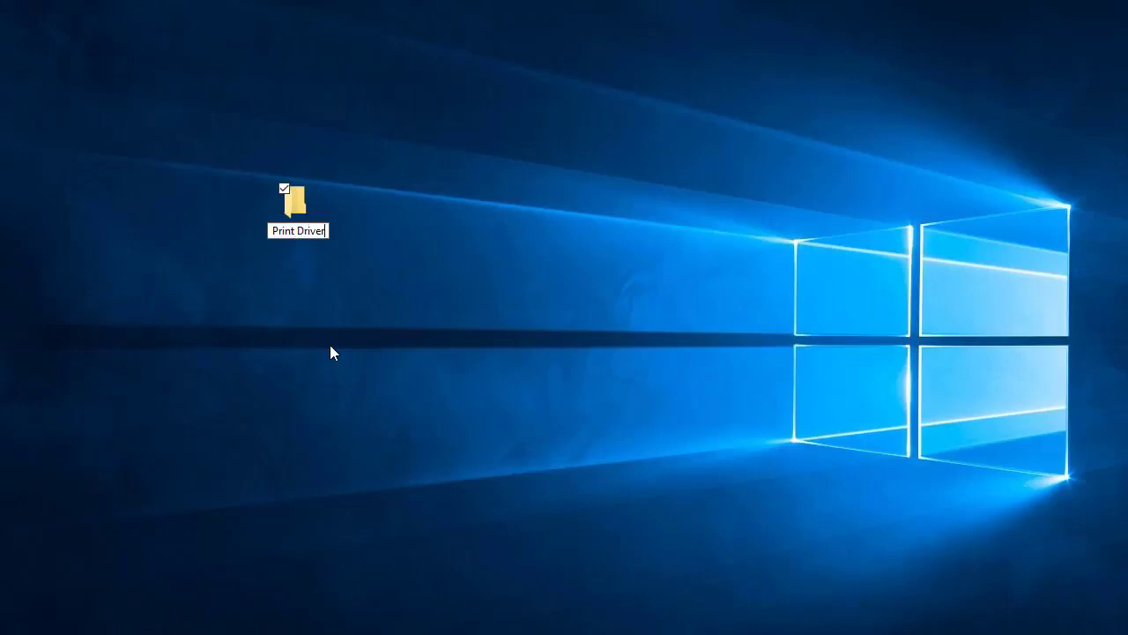
key(Return)
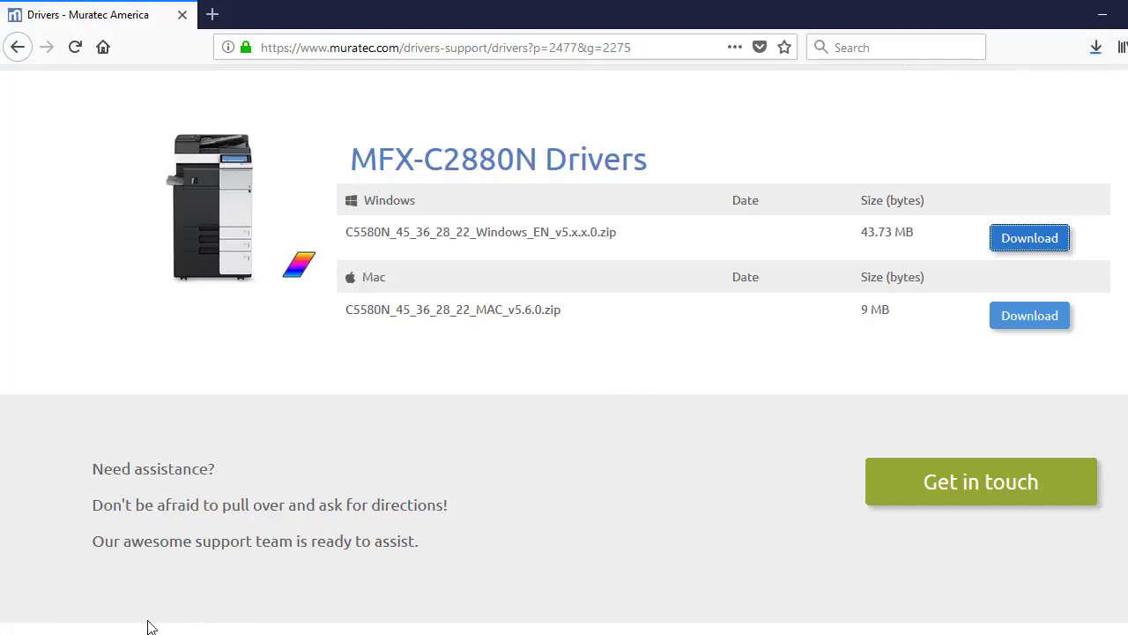
Open the newly downloaded driver archive in the browser and extract all its files to the Print Driver folder on the desktop
click(1096, 46)
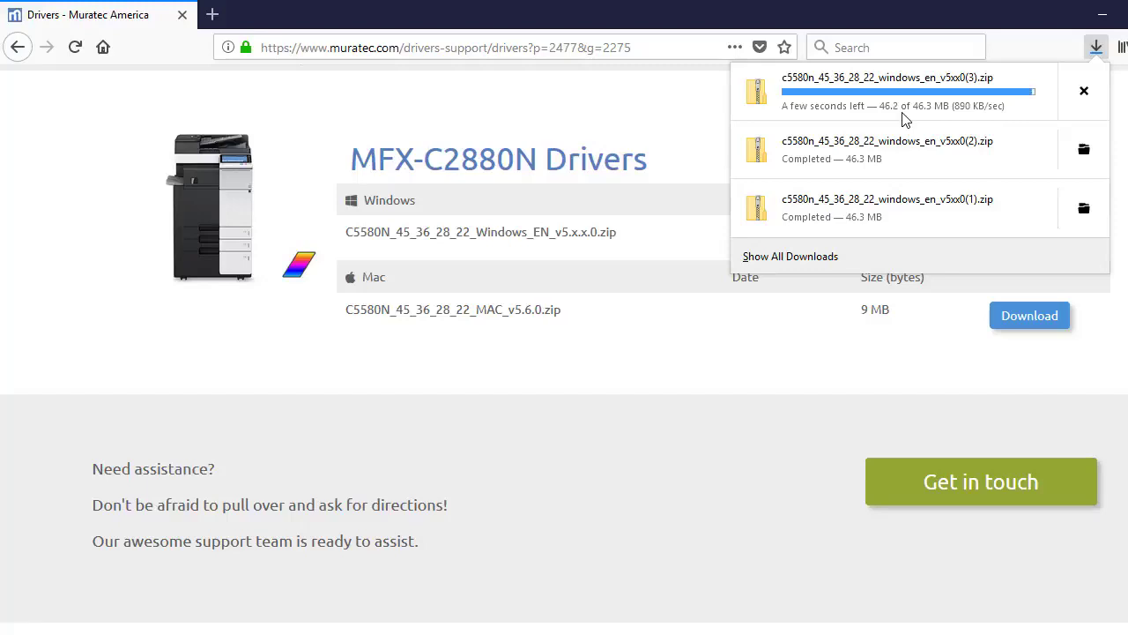
click(844, 108)
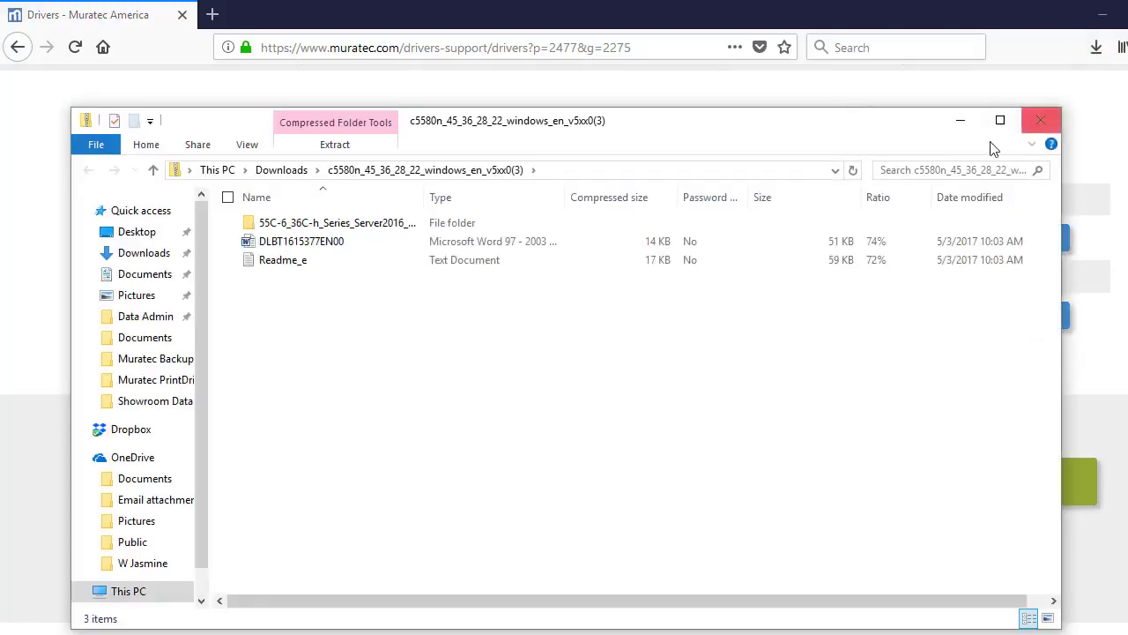
click(350, 150)
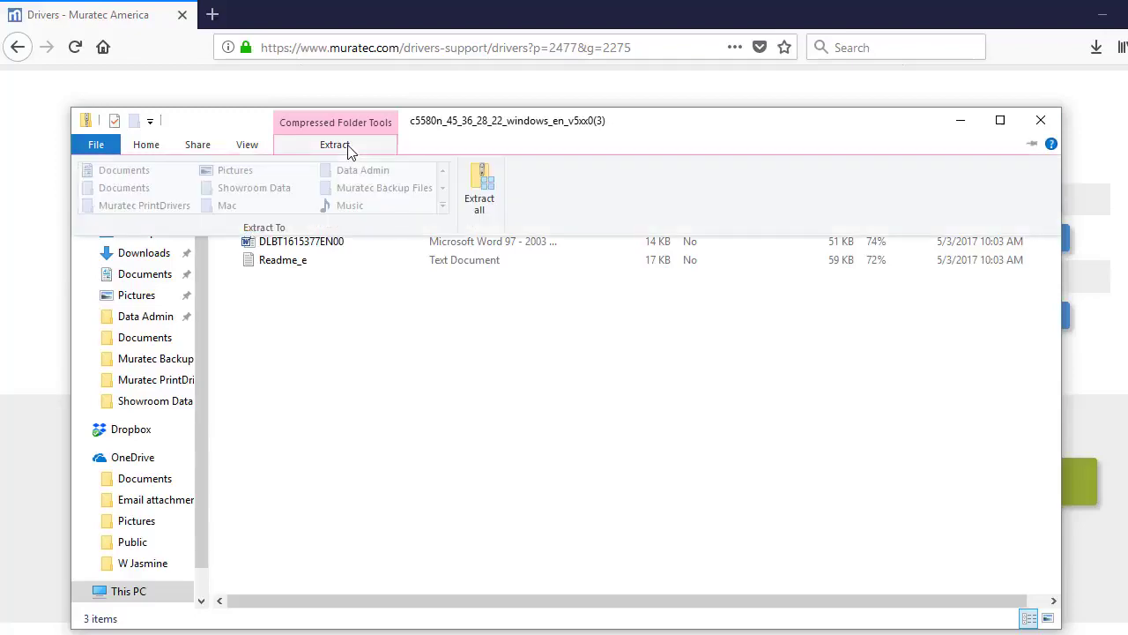
click(476, 185)
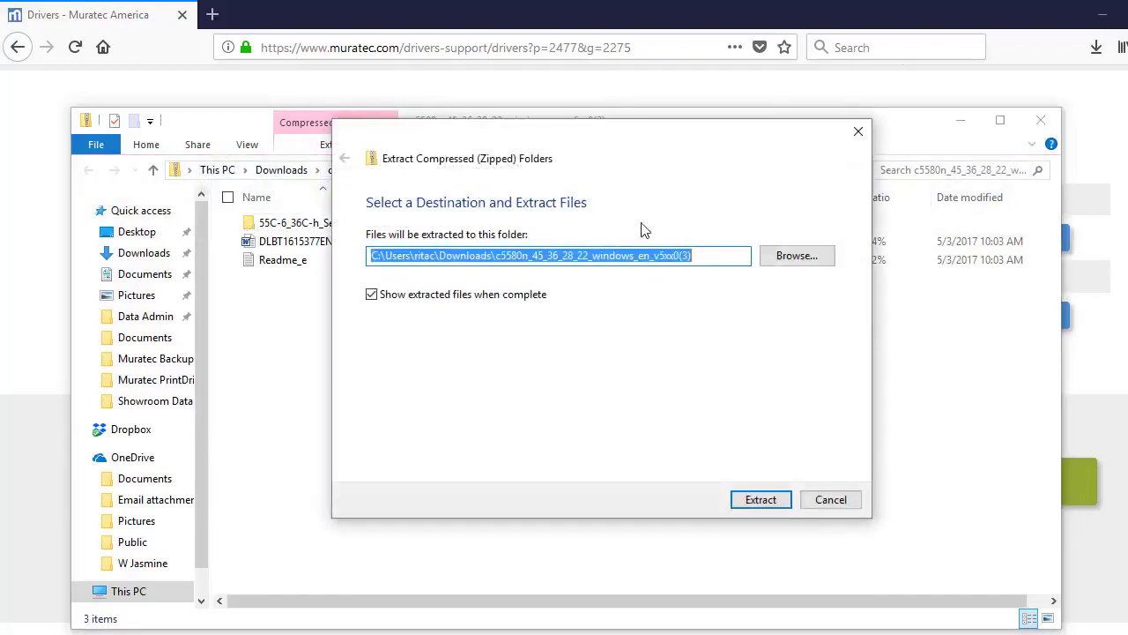
click(797, 255)
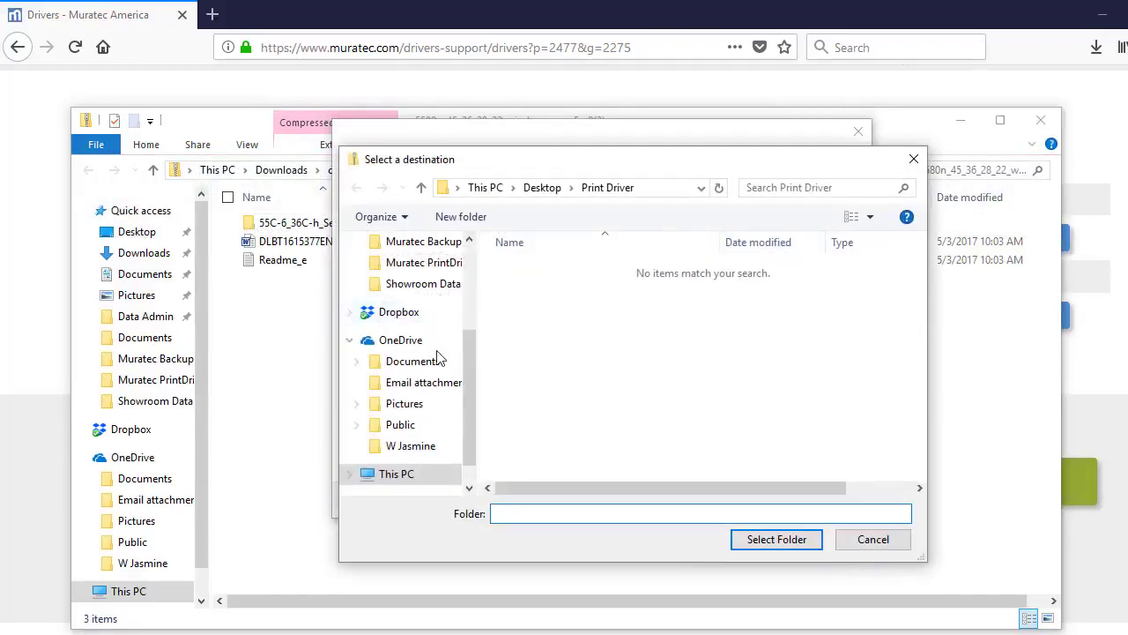
drag(468, 359, 483, 279)
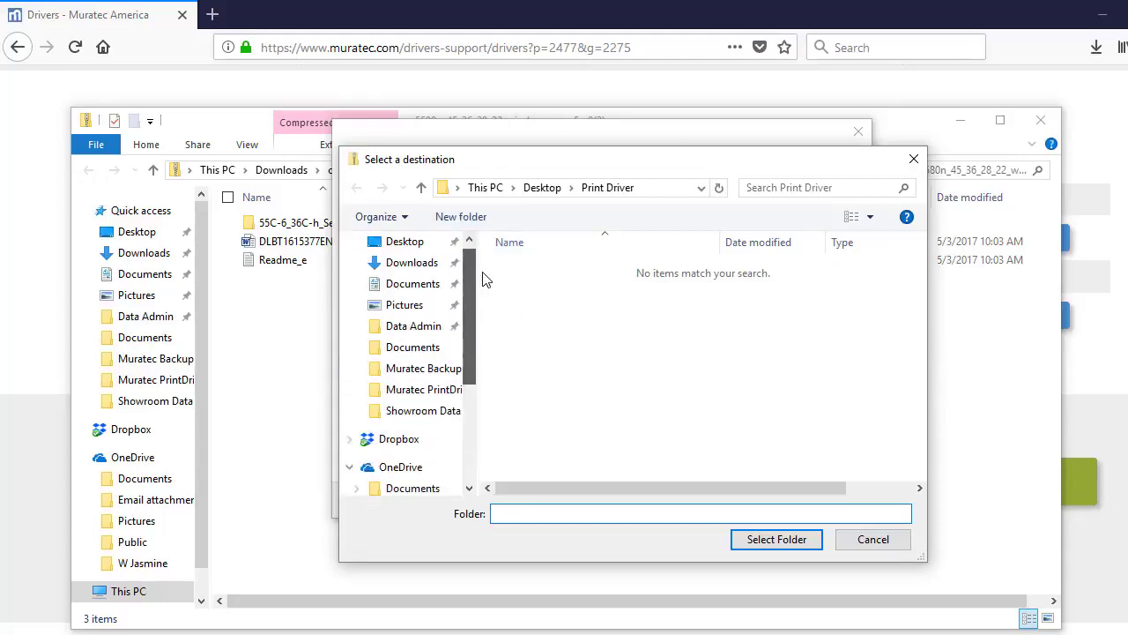
scroll(441, 281, up, 1)
click(431, 276)
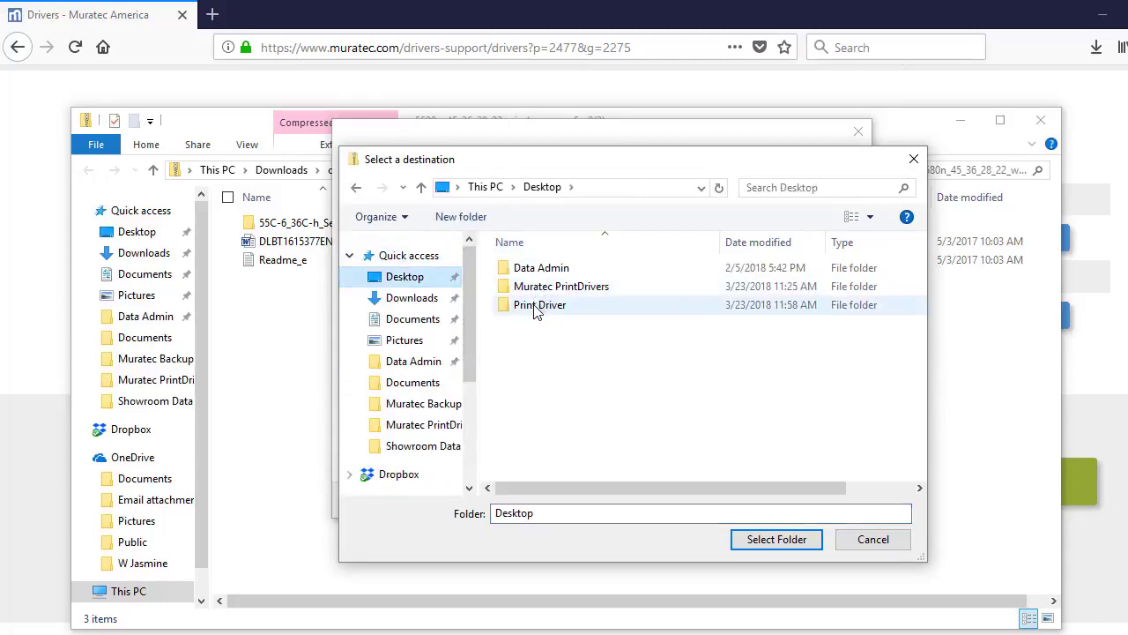
click(536, 305)
click(774, 539)
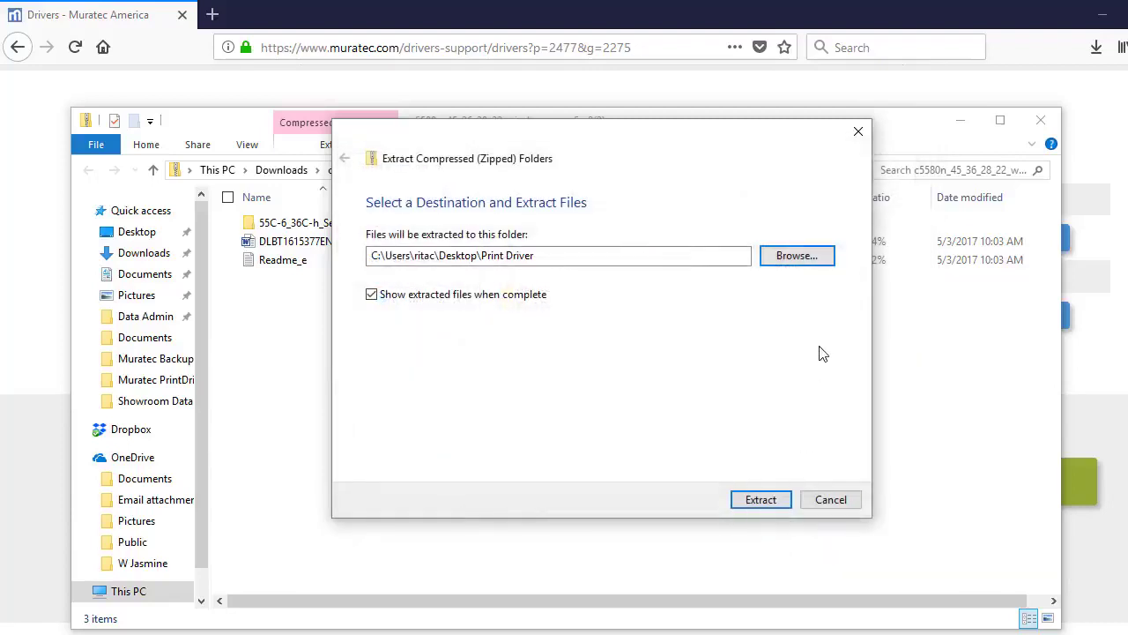
click(758, 499)
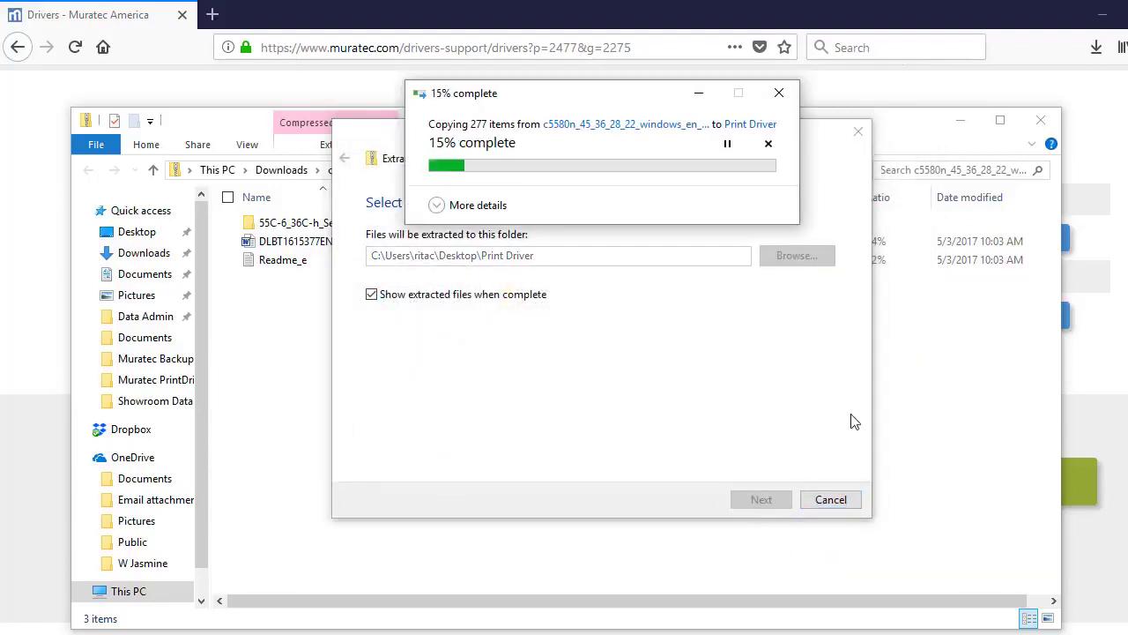
Minimize the browser, inspect the Driver subfolder inside the extracted 55C-6_36C-h_Series_Server2016_PCL_PS_FAX_v5.x.x.0 folder, and close that window
click(1102, 15)
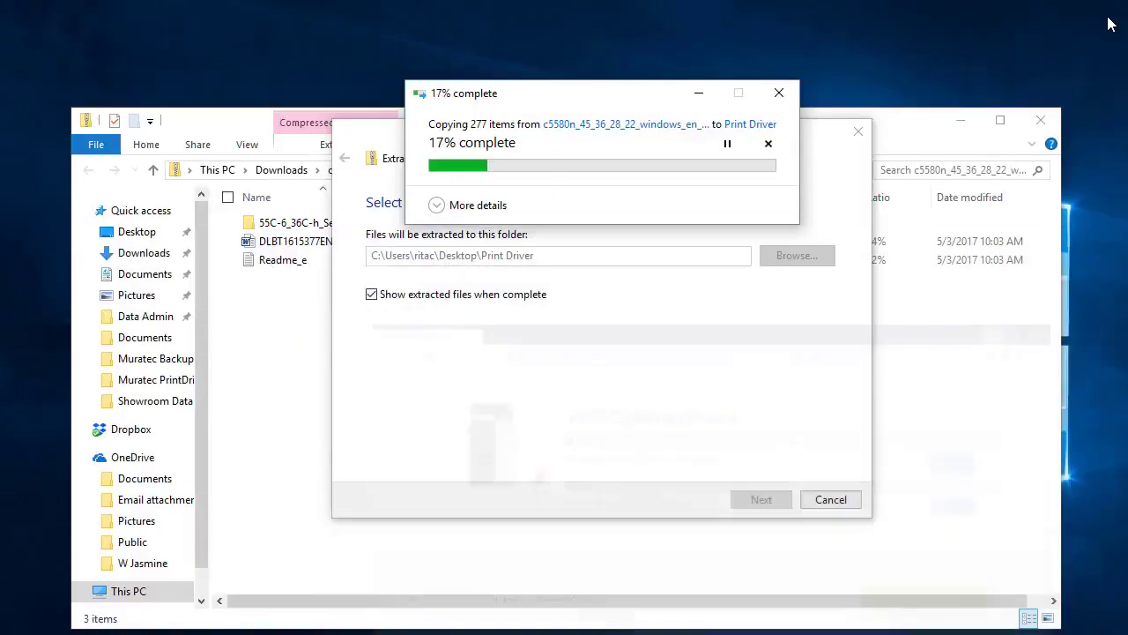
click(962, 120)
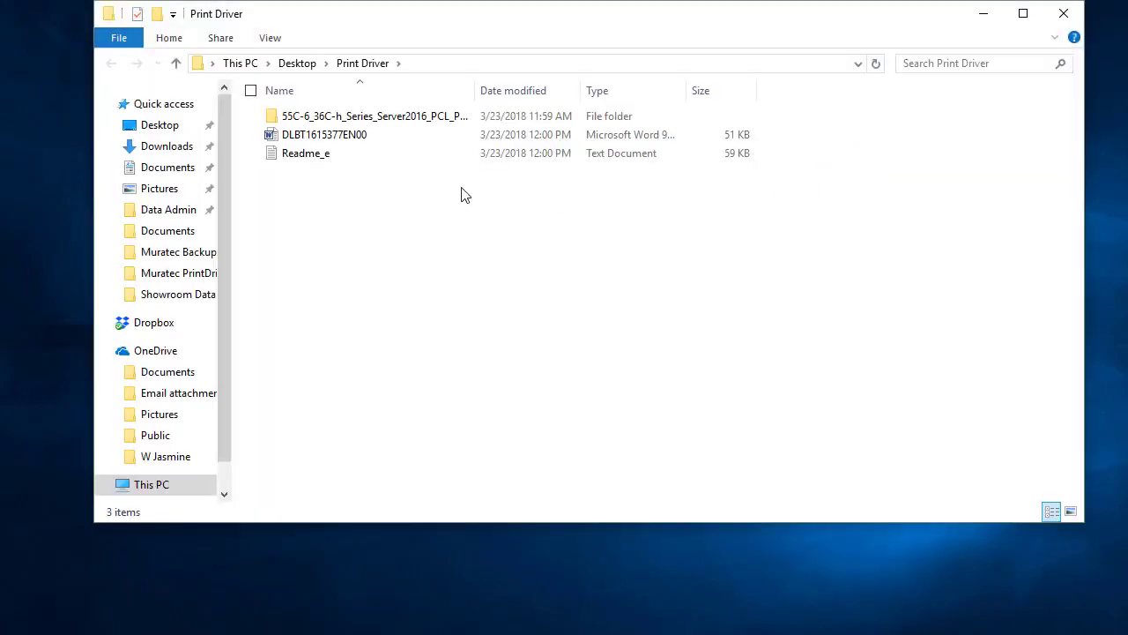
double_click(375, 124)
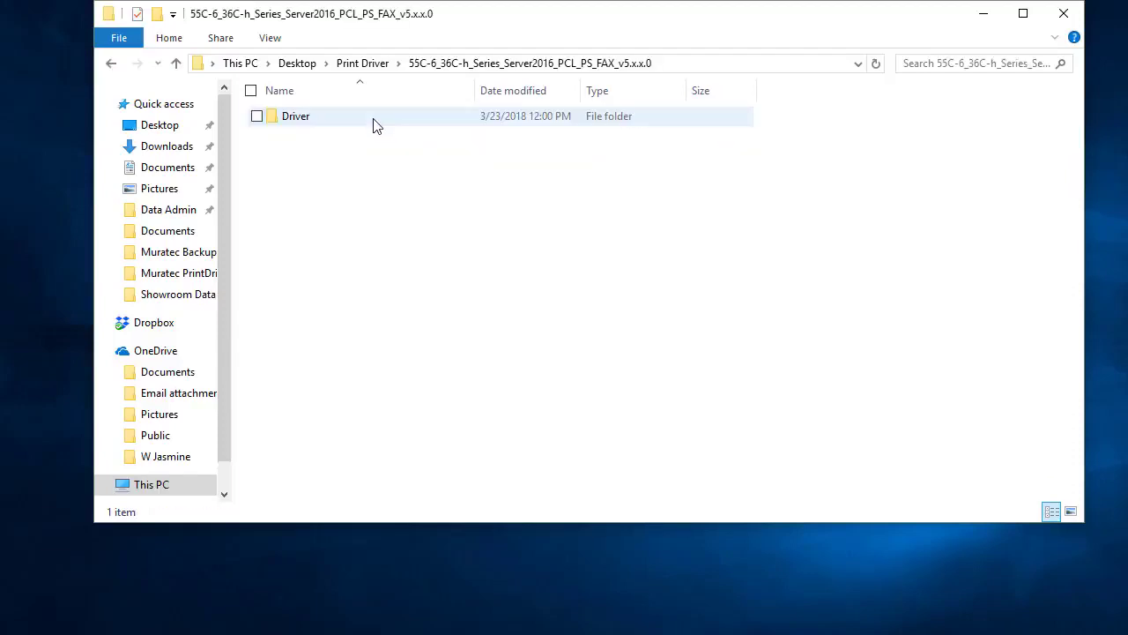
double_click(303, 126)
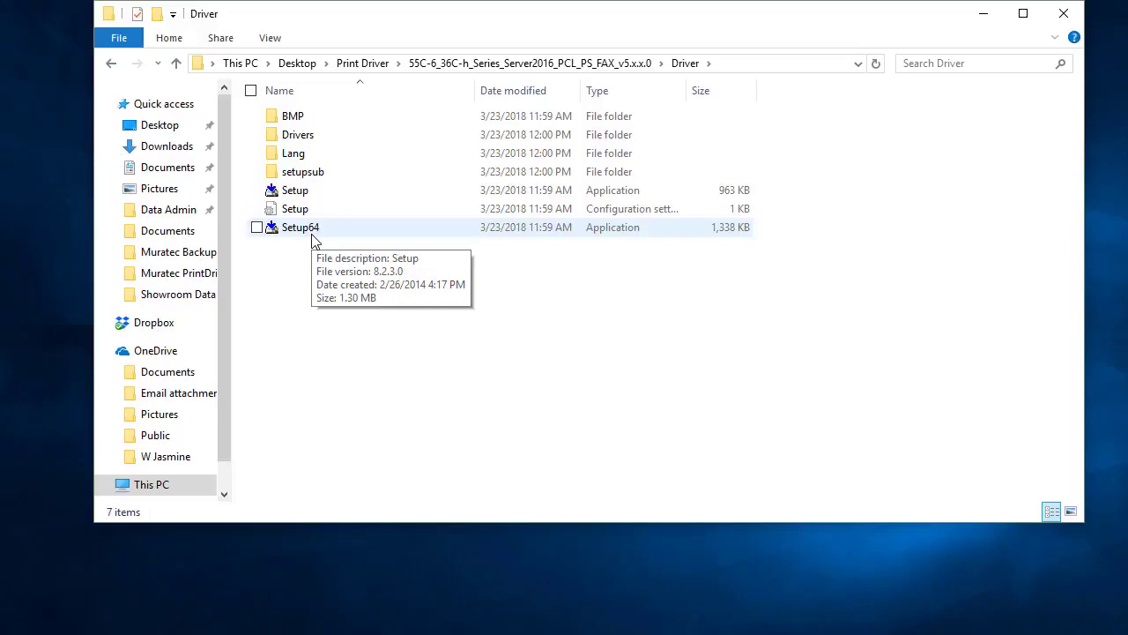
click(1064, 14)
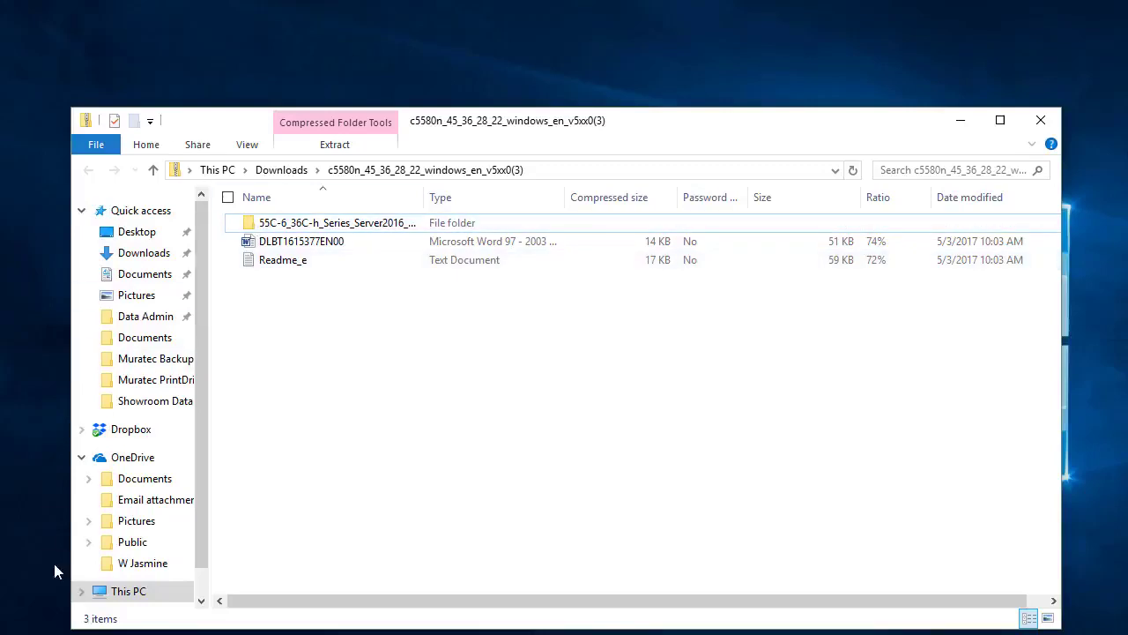
Go to This PC in the remaining File Explorer window and open Windows Settings from there
click(123, 590)
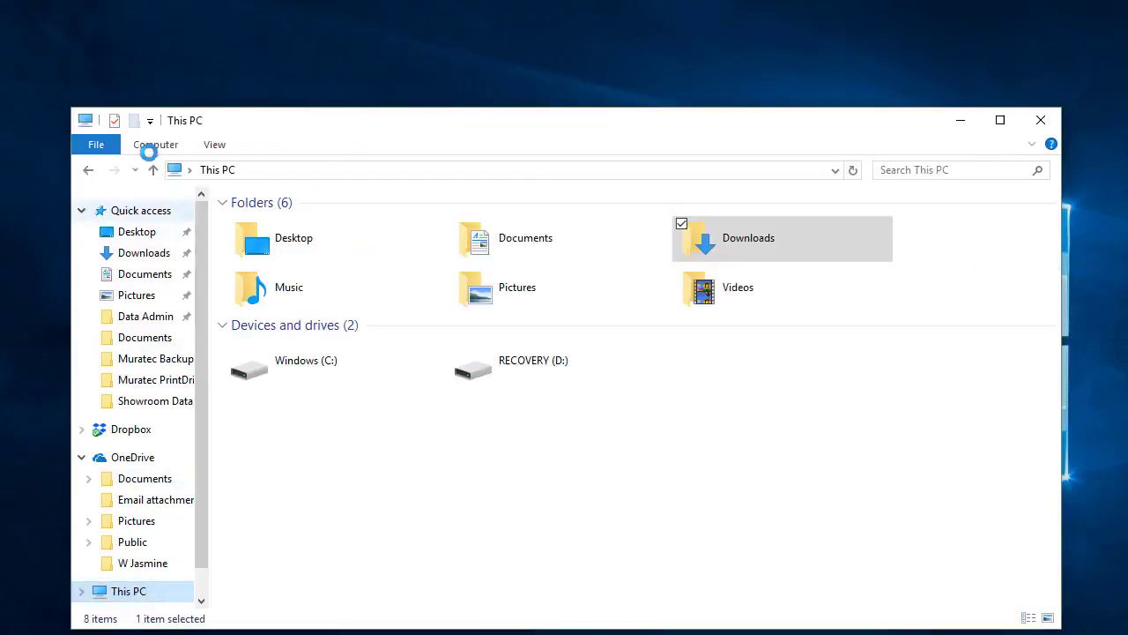
click(147, 146)
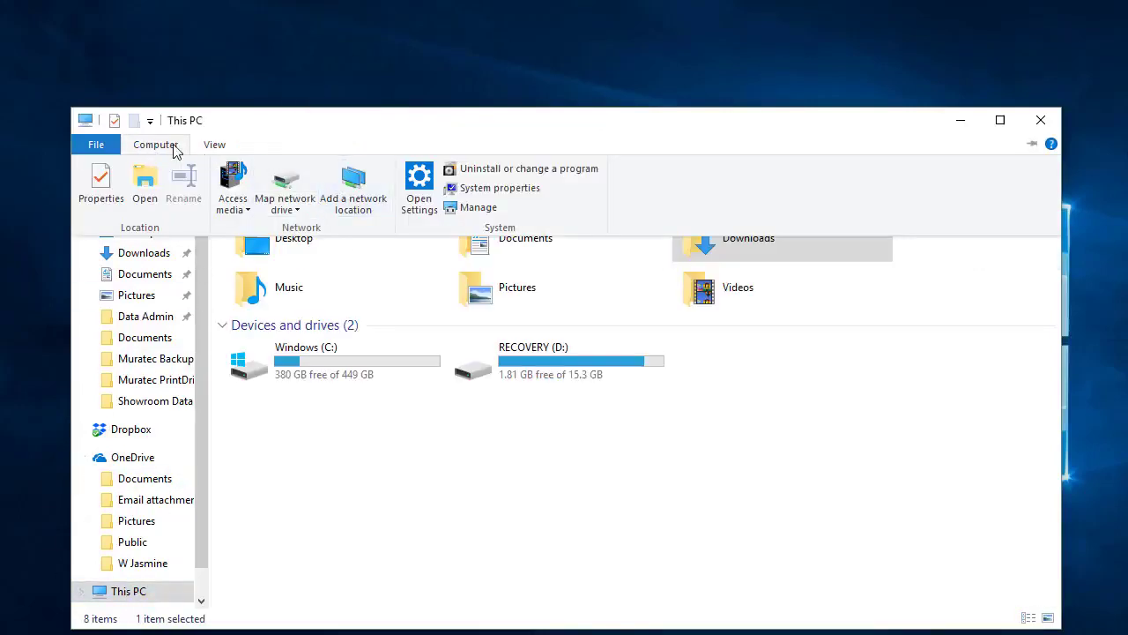
click(169, 148)
click(164, 148)
click(417, 177)
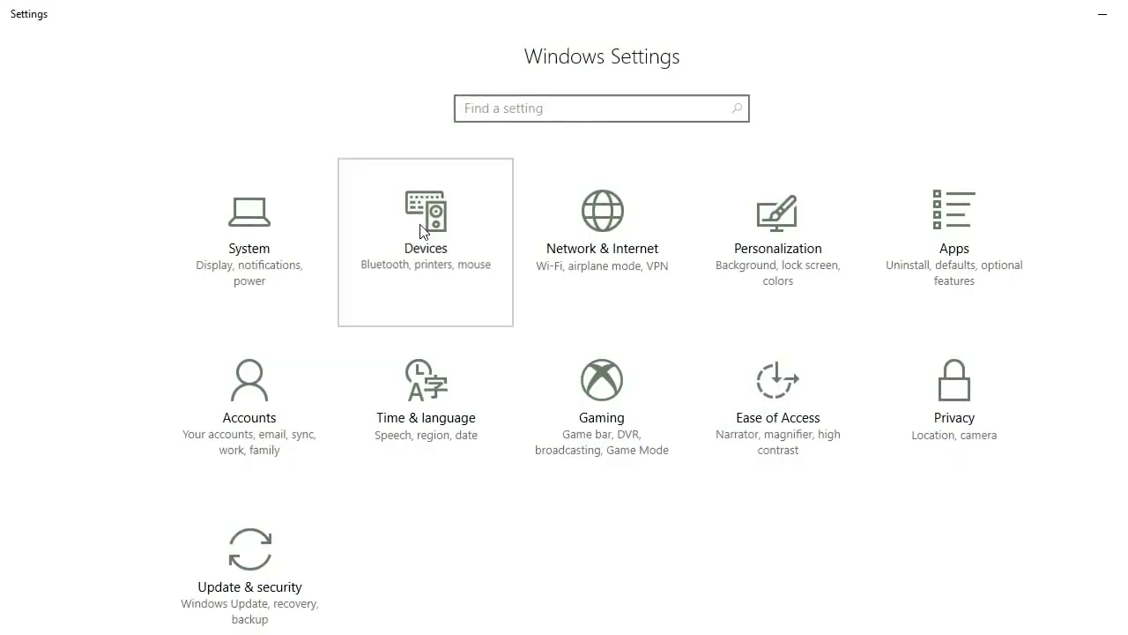
Open Devices and Printers from the Devices settings, and clear away the Settings and This PC windows
click(422, 231)
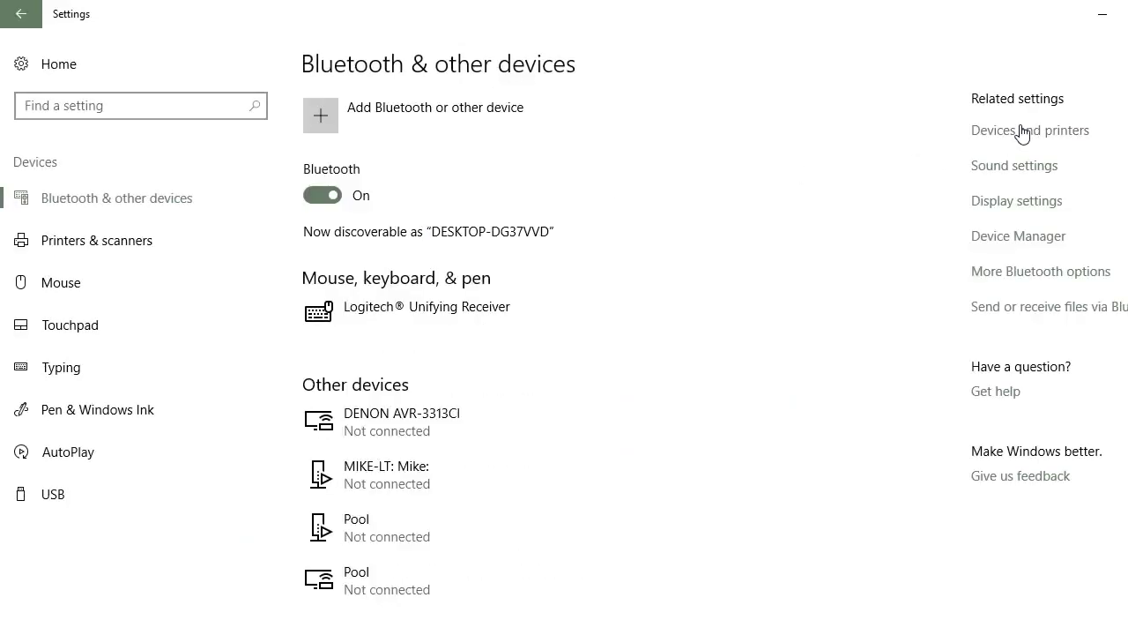
click(1023, 130)
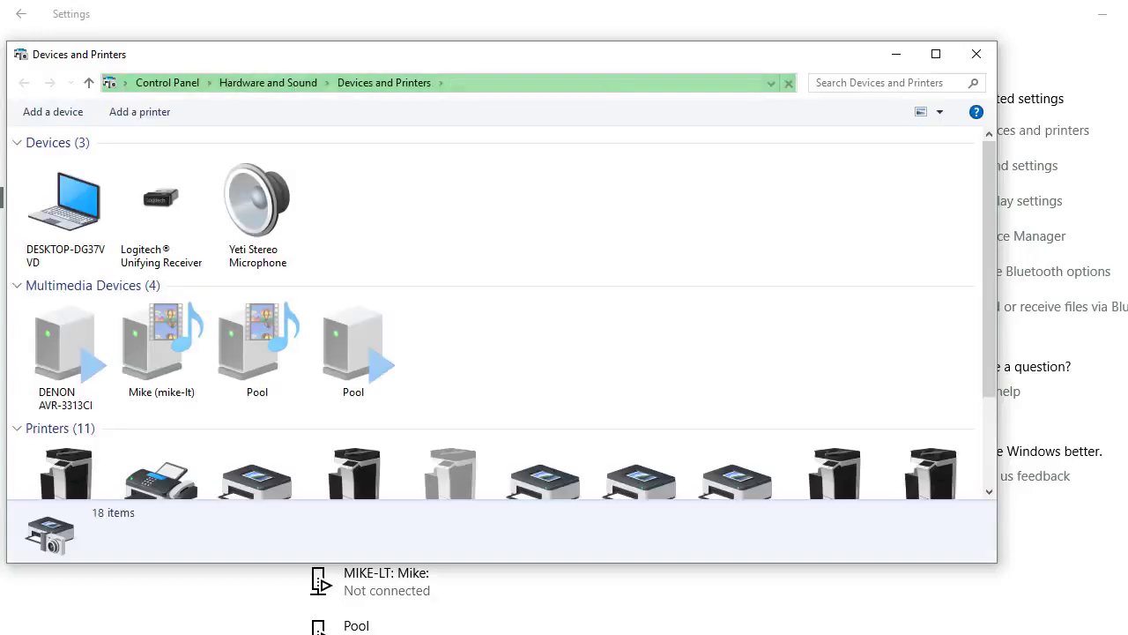
click(1102, 14)
click(1041, 119)
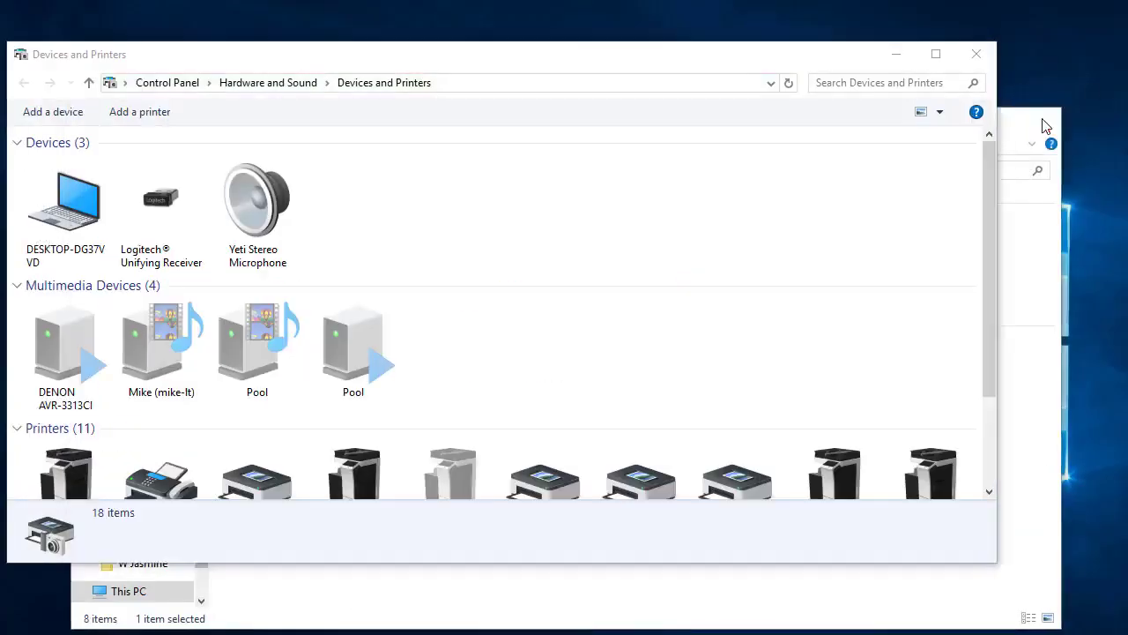
Start adding an unlisted printer and choose to add it using a TCP/IP address or hostname
click(141, 112)
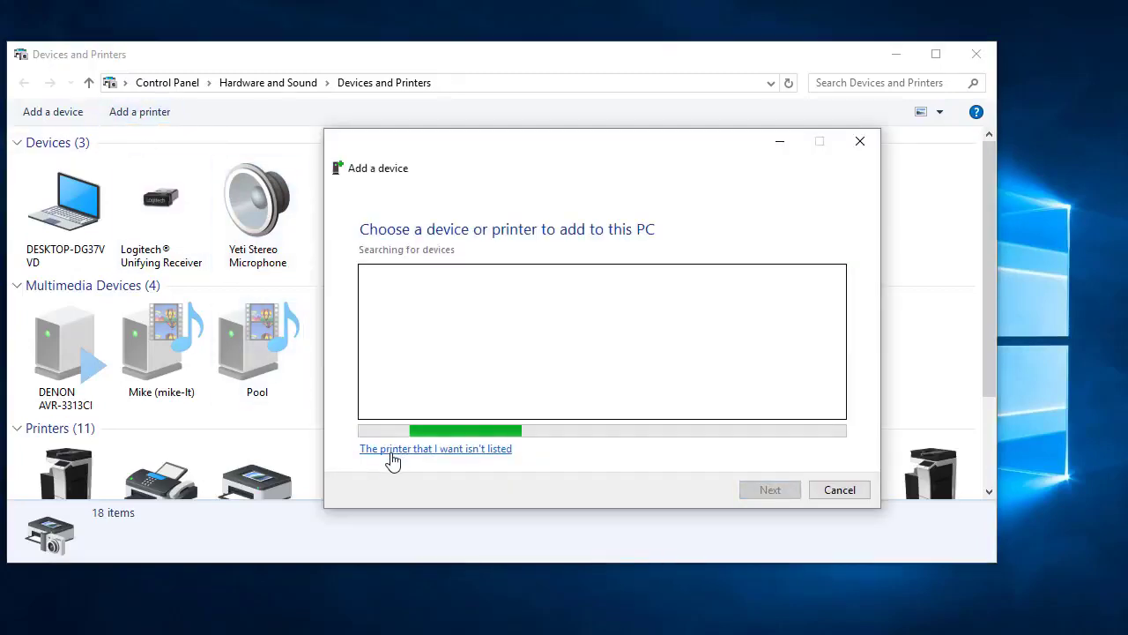
click(393, 451)
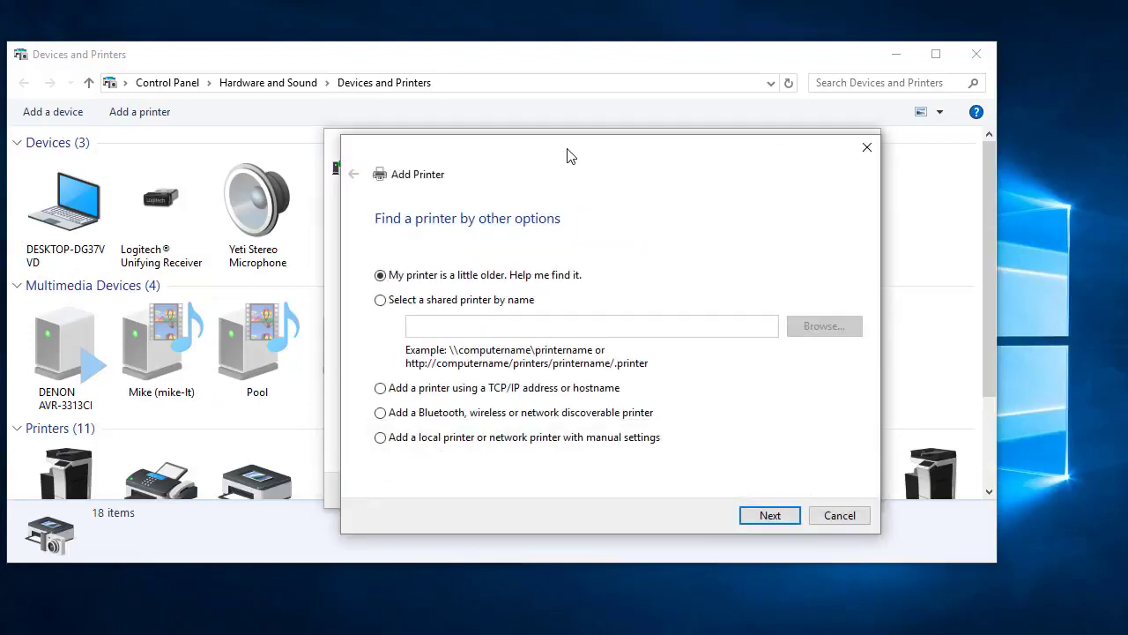
drag(569, 156, 492, 84)
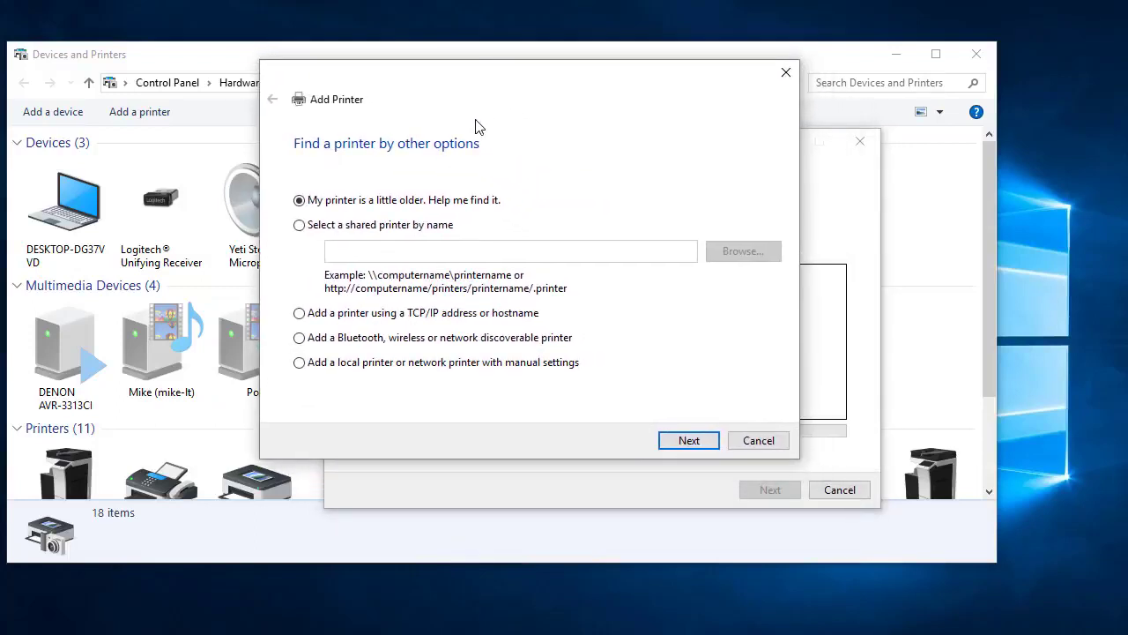
click(300, 316)
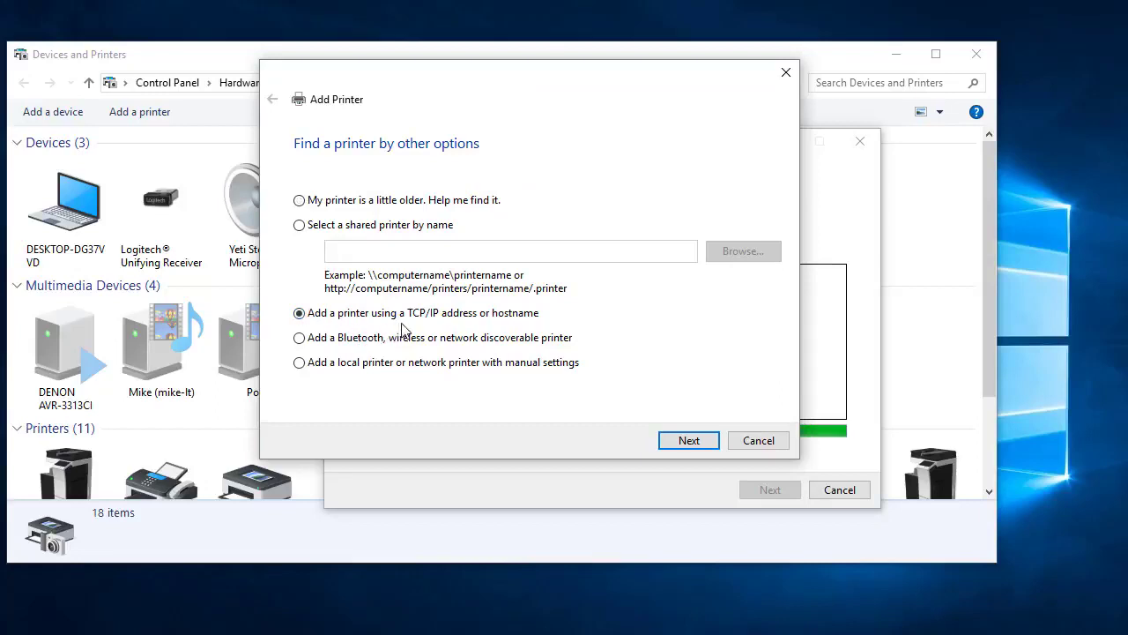
click(689, 441)
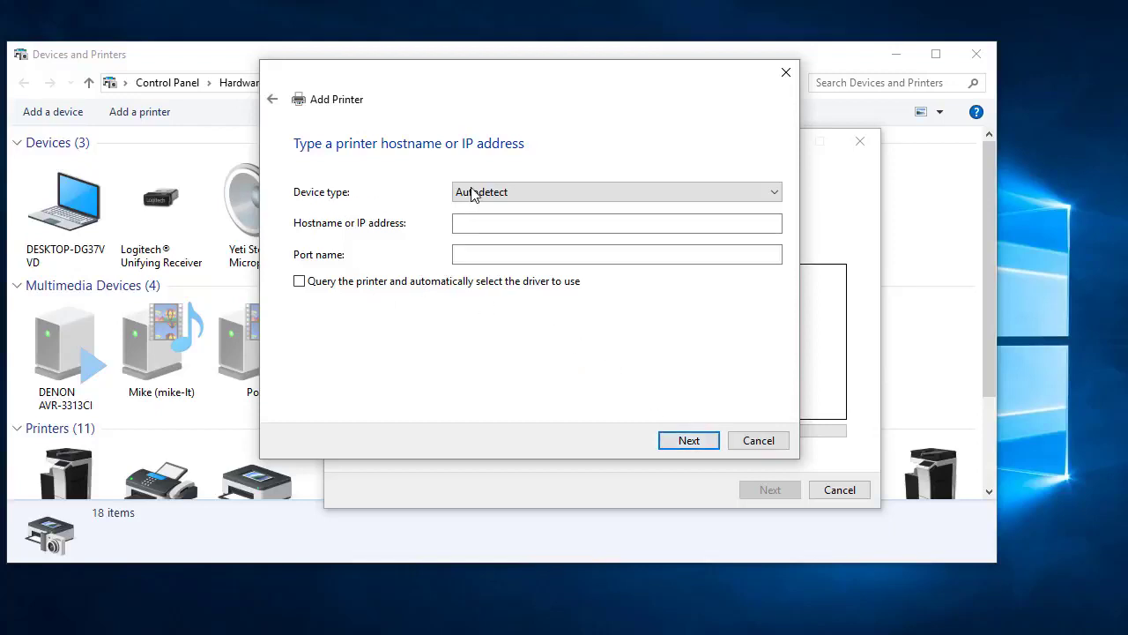
Set the new printer's device type to TCP/IP Device
click(521, 191)
click(521, 223)
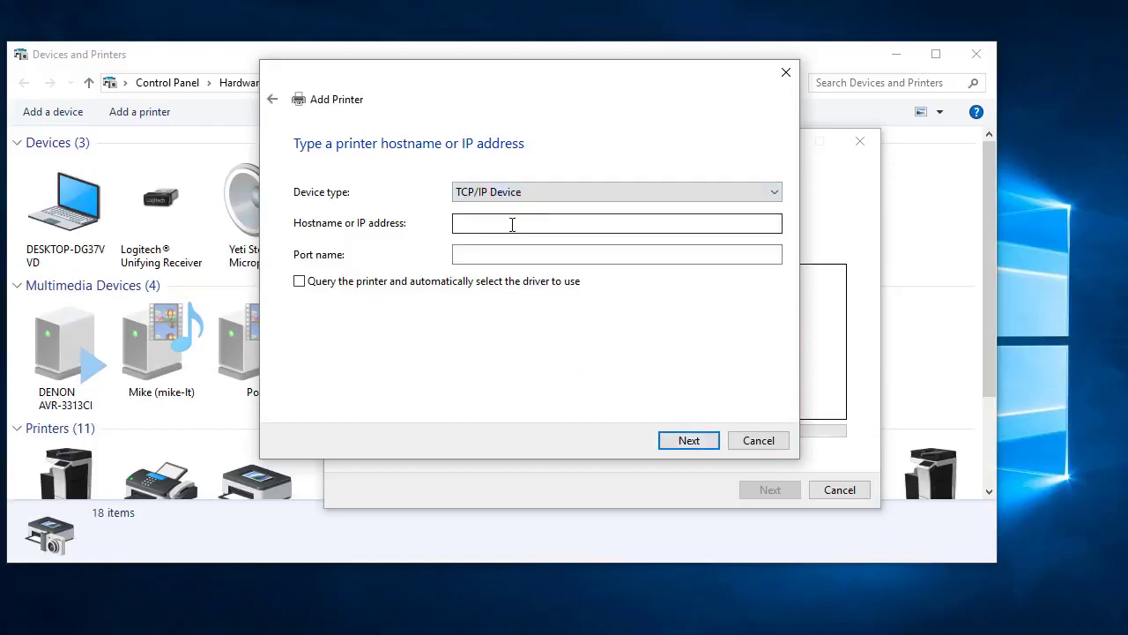
Set the printer's hostname or IP address to 10.1.10.135 and proceed to the driver selection
click(512, 224)
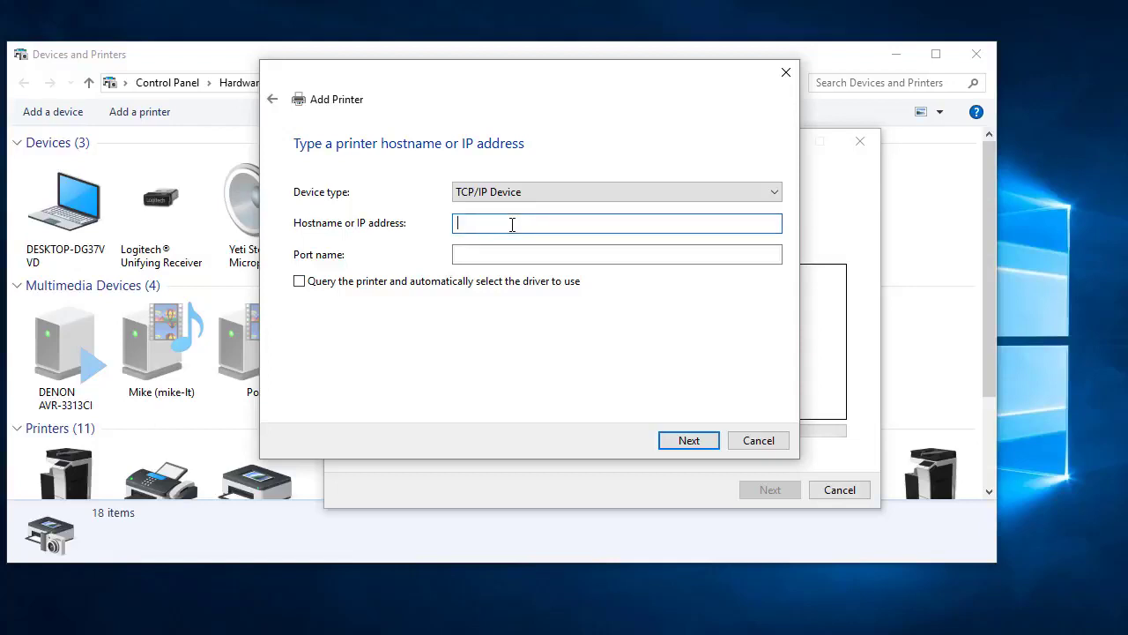
text(10.)
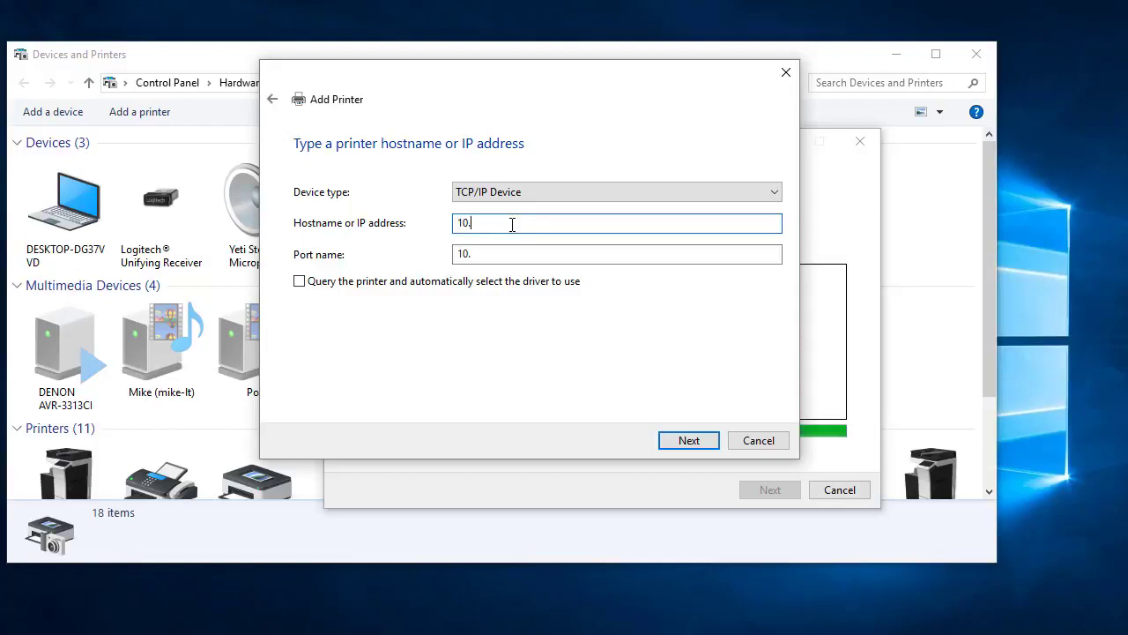
text(1.1)
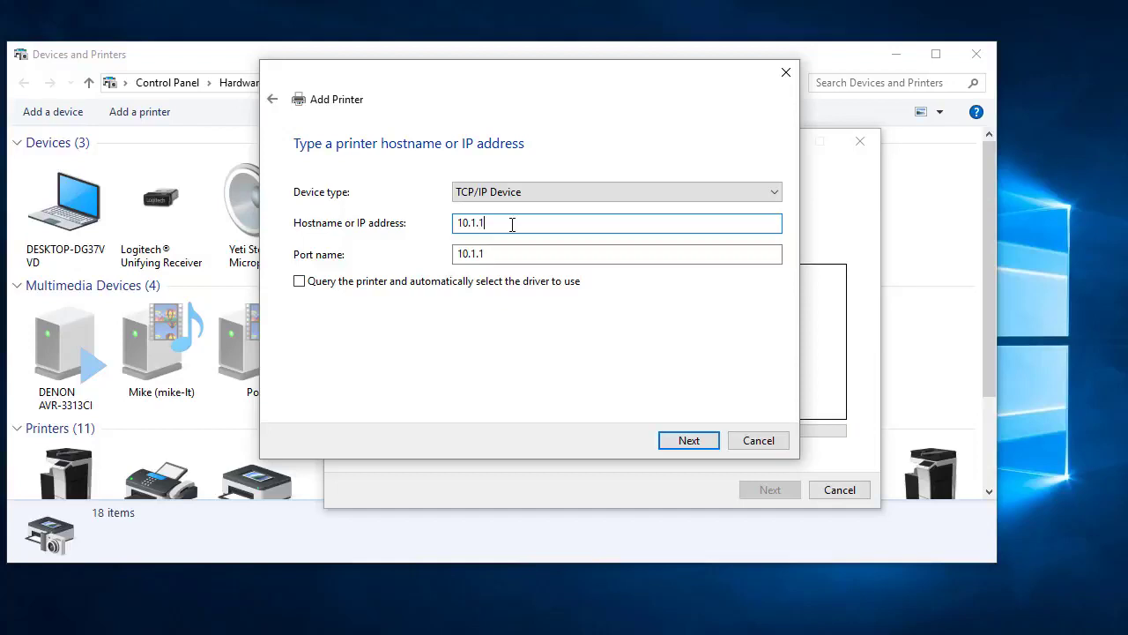
text(0.135)
click(706, 440)
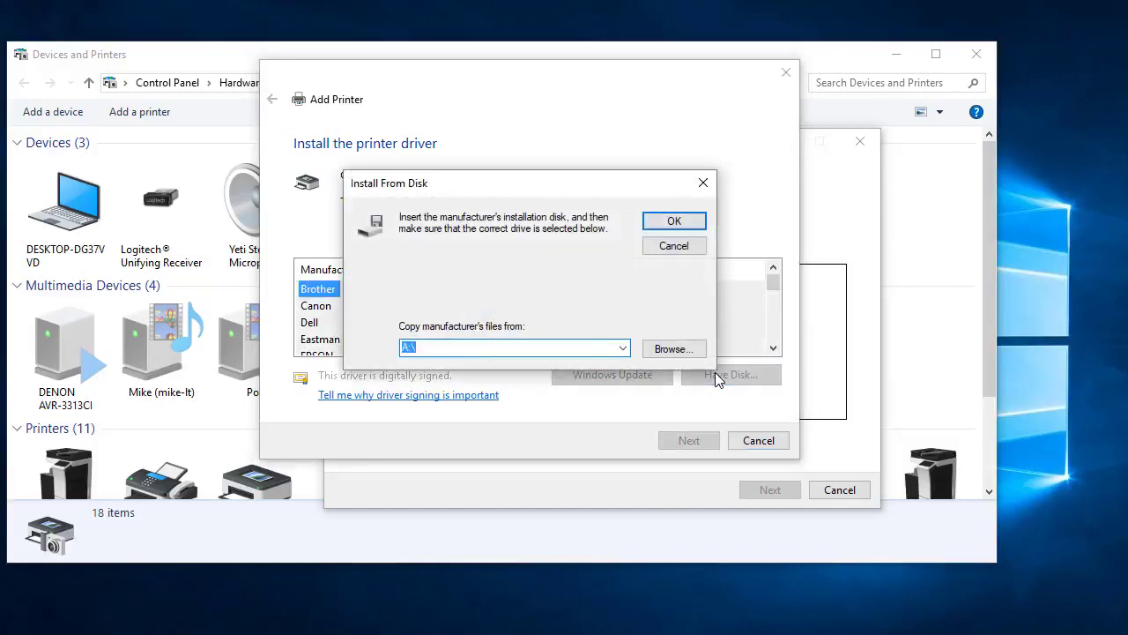
click(673, 349)
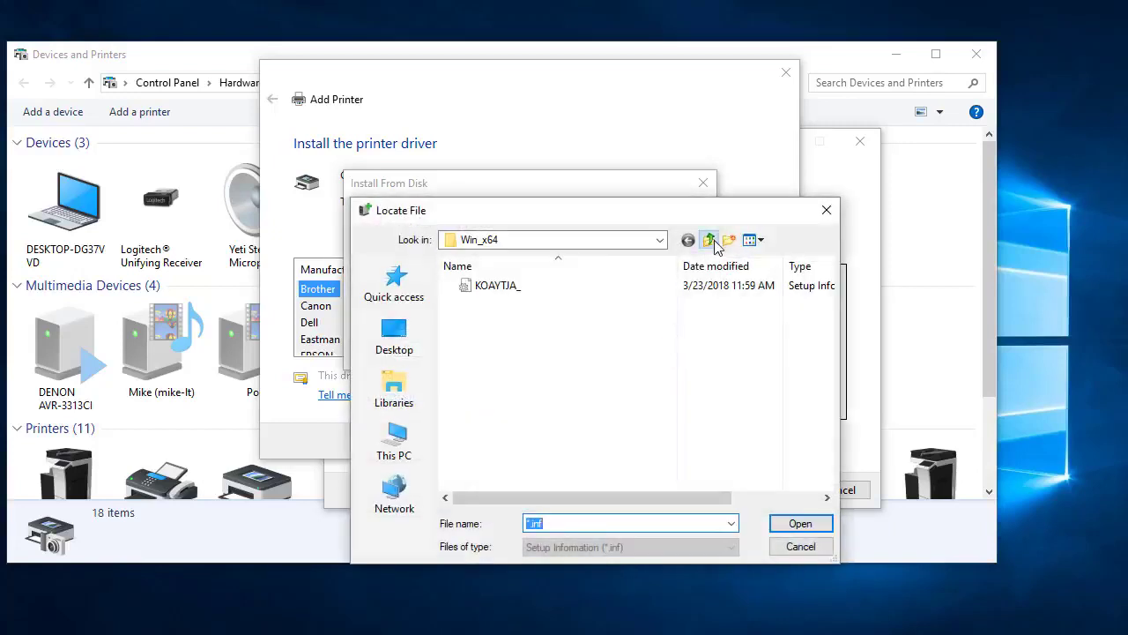
click(709, 240)
click(710, 240)
click(713, 240)
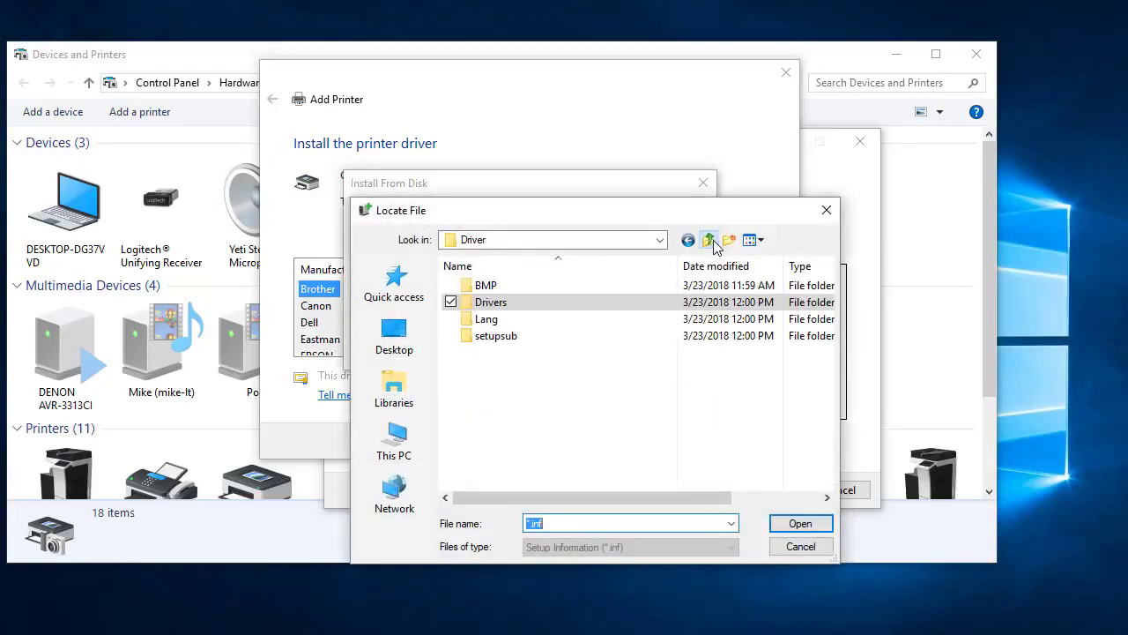
click(713, 241)
click(713, 241)
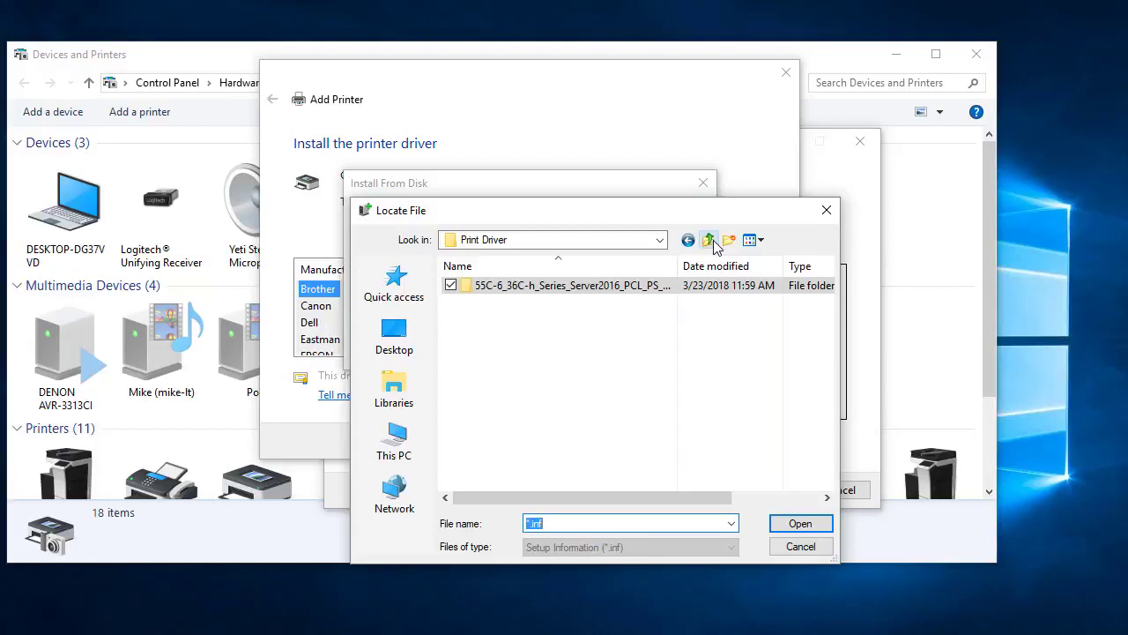
click(826, 209)
click(705, 184)
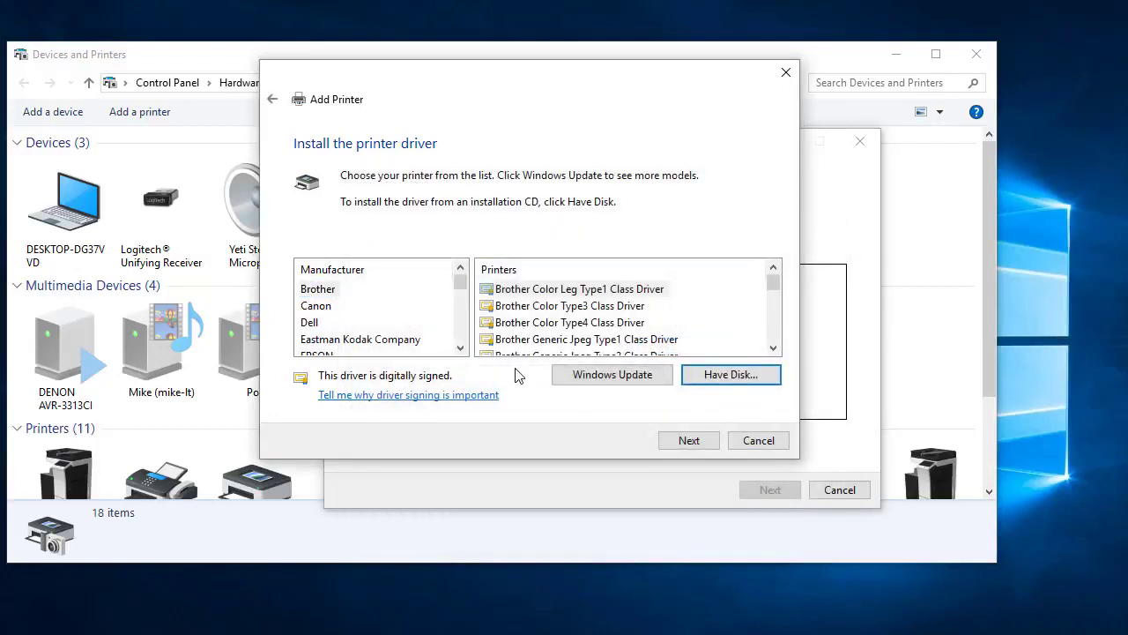
mouse_move(468, 280)
mouse_down()
mouse_move(445, 301)
mouse_move(460, 306)
mouse_move(462, 344)
mouse_move(460, 288)
mouse_up()
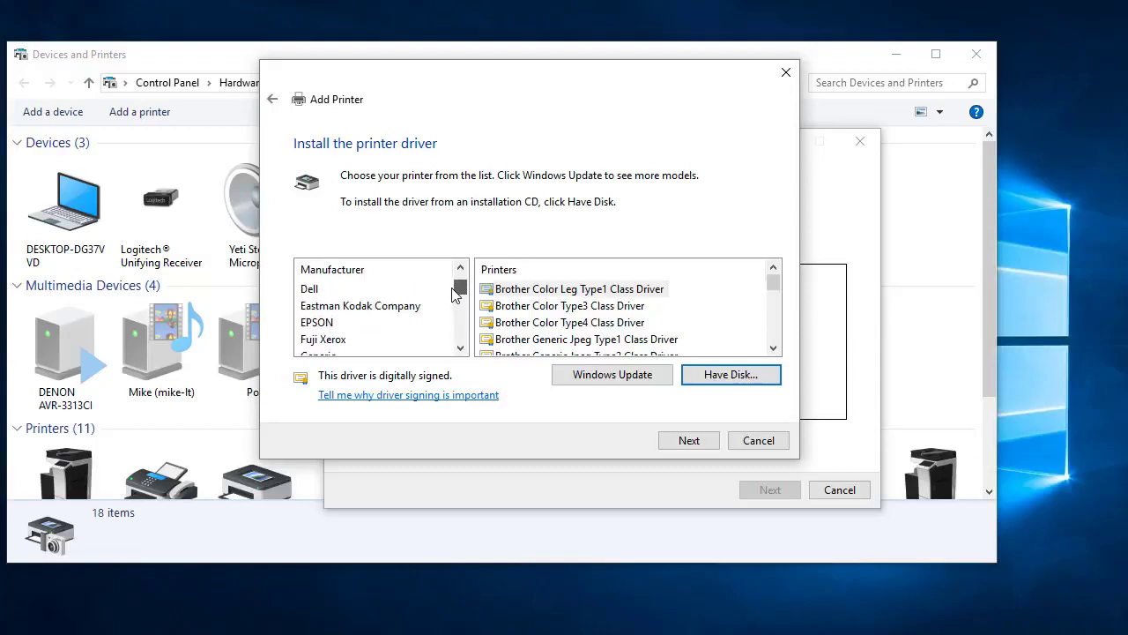
Choose to install the driver from disk and browse to the Print Driver folder on the Desktop
click(730, 377)
click(674, 350)
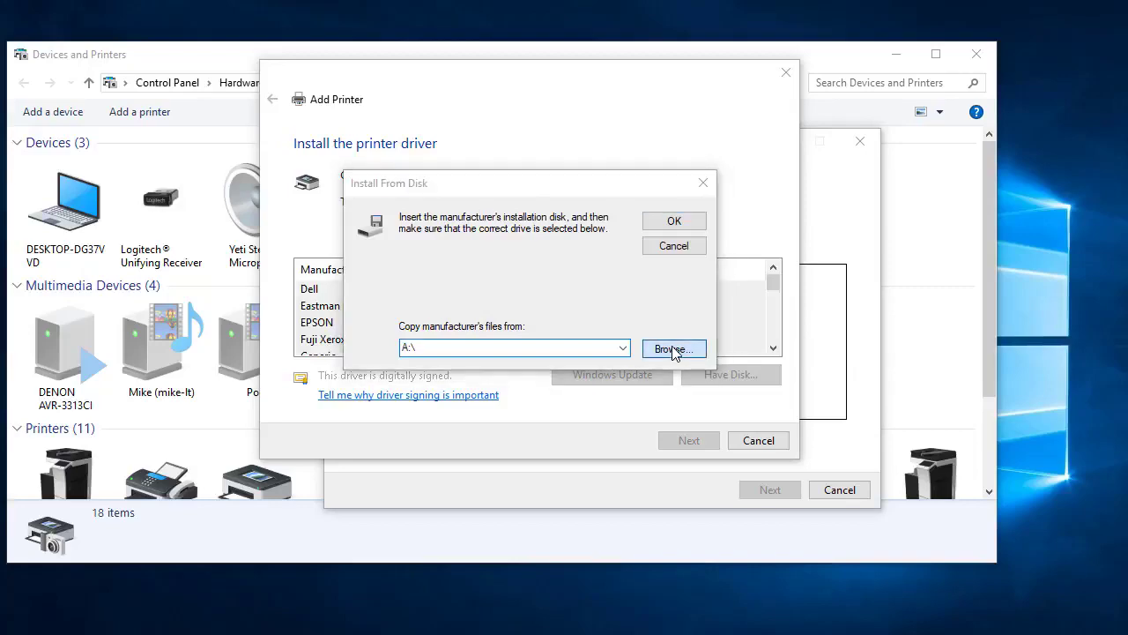
click(586, 239)
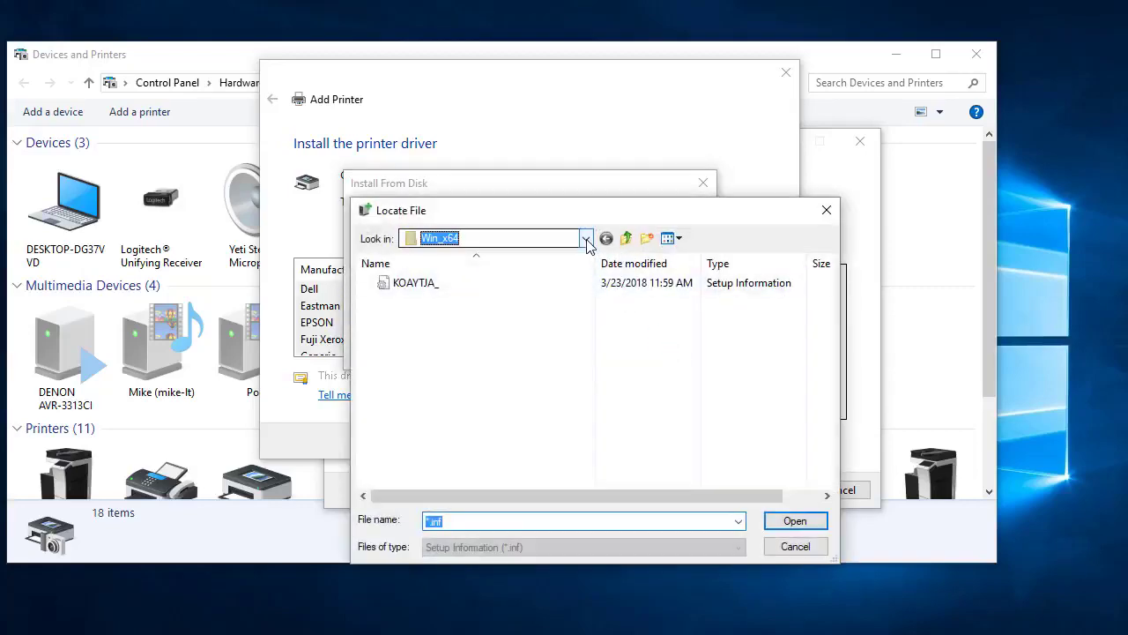
click(586, 239)
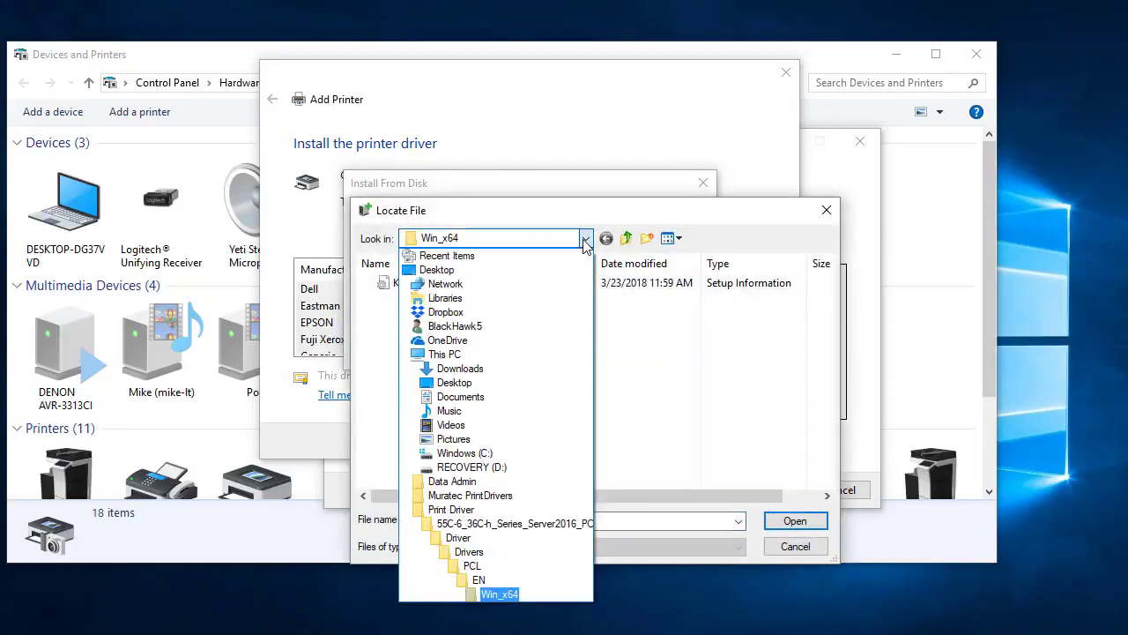
click(568, 270)
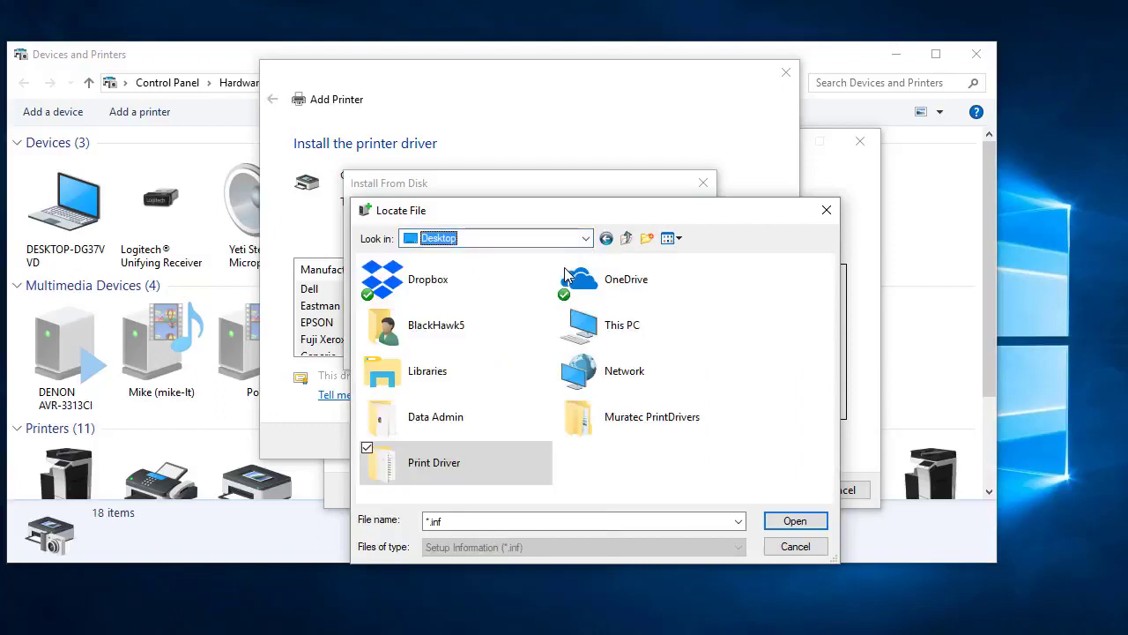
double_click(430, 466)
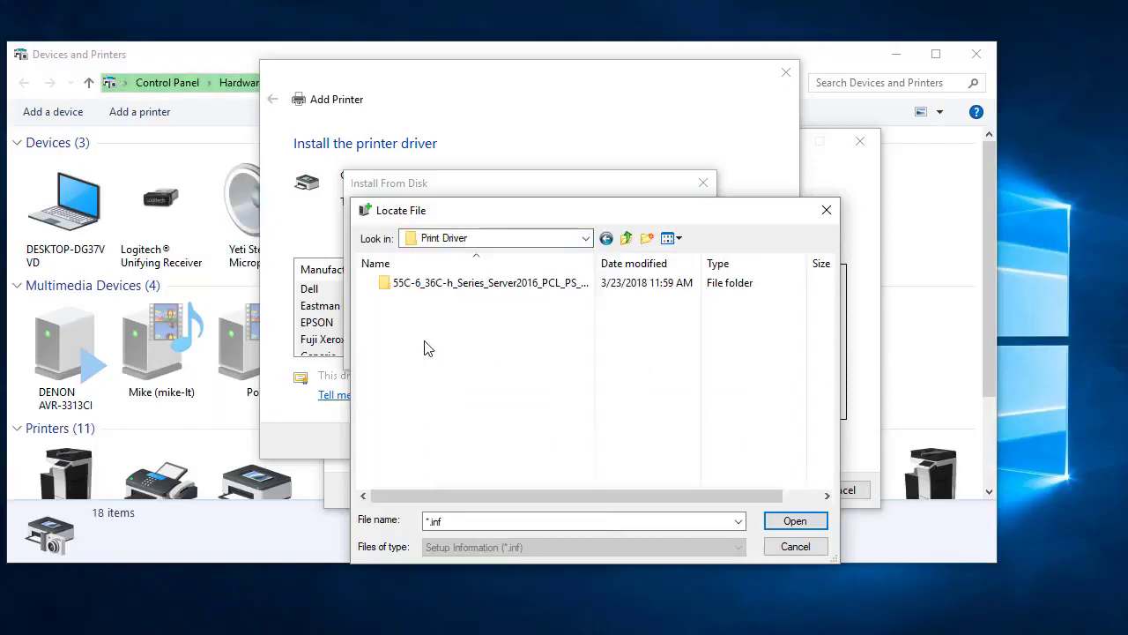
Load the KOAYTJA_ setup file from the extracted driver's Drivers, PCL, EN, Win_x64 folder as the driver source
double_click(441, 284)
double_click(441, 286)
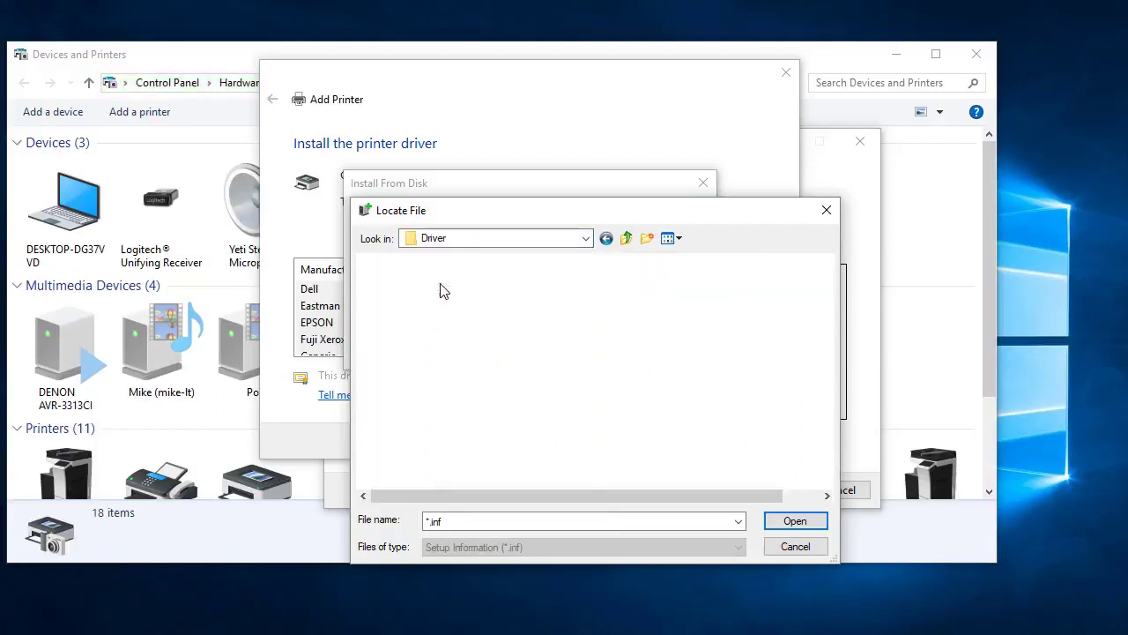
double_click(436, 303)
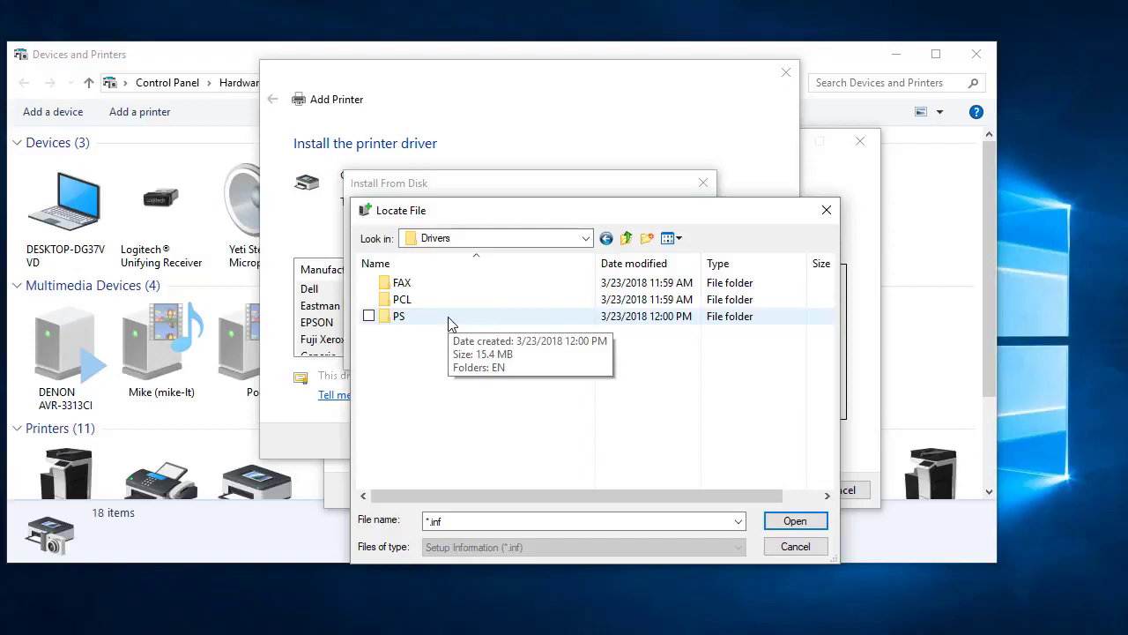
double_click(444, 300)
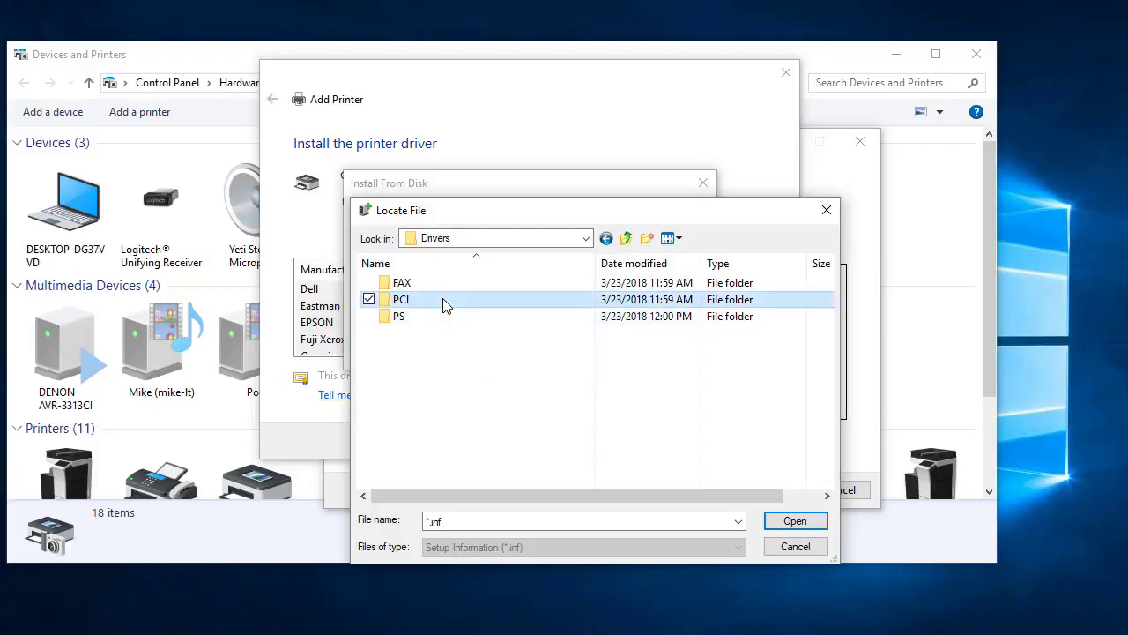
double_click(432, 291)
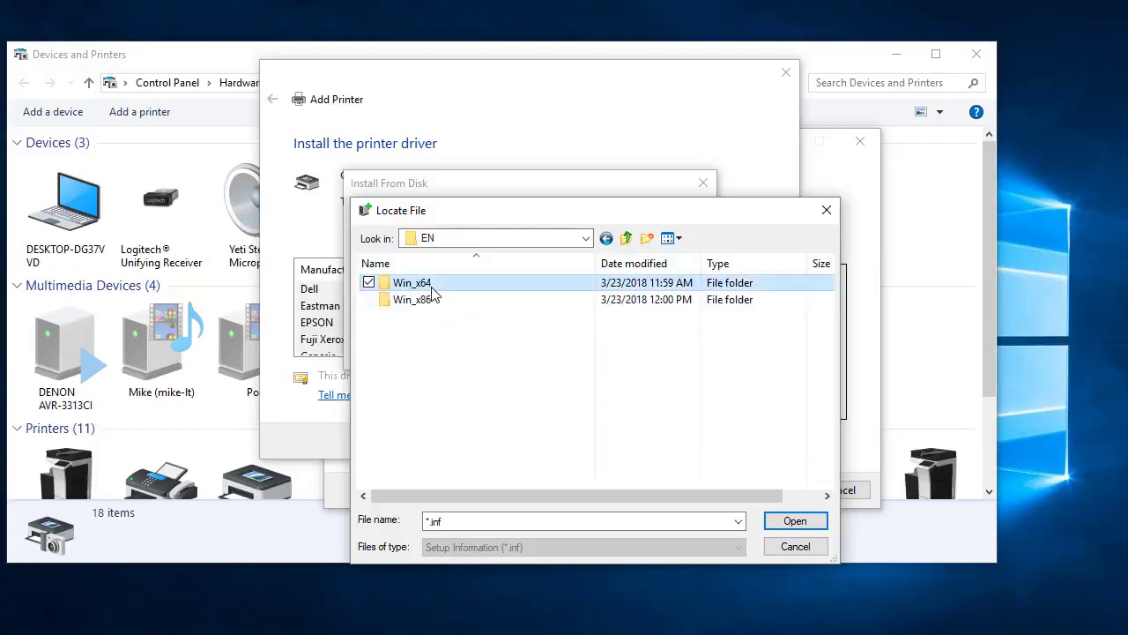
double_click(432, 285)
double_click(431, 284)
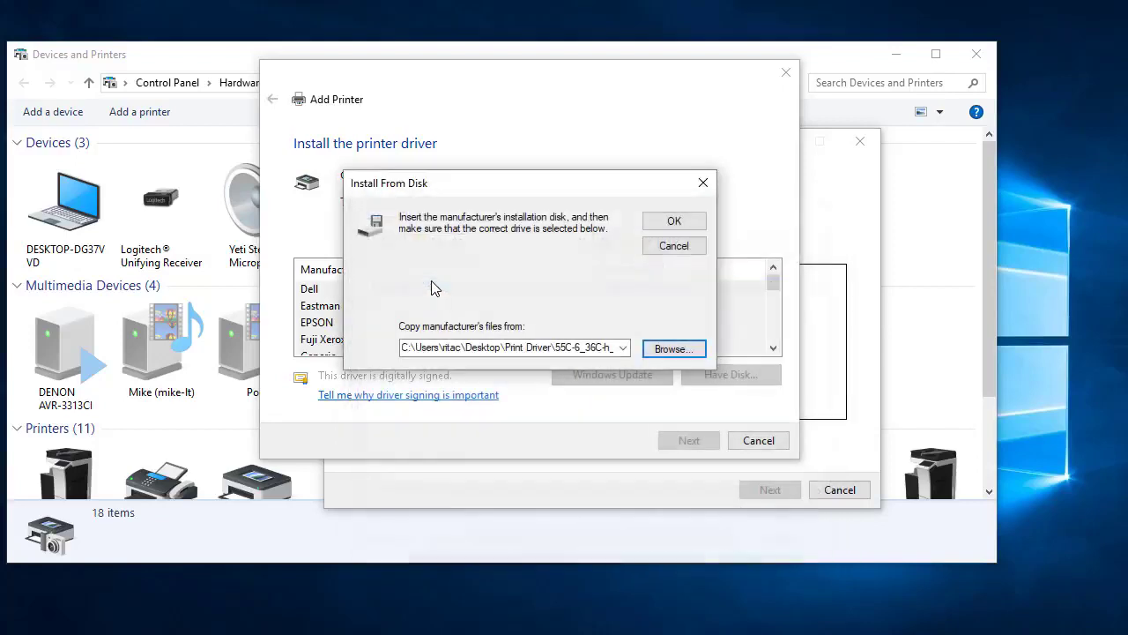
click(681, 225)
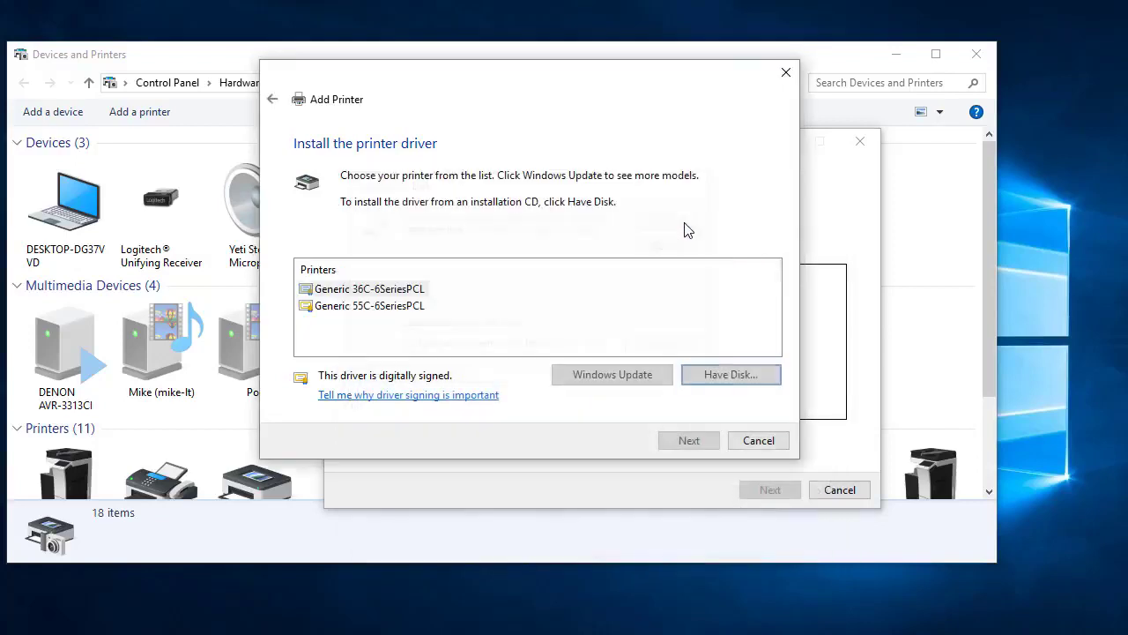
Select the Generic 36C-6SeriesPCL driver and proceed to the printer naming page
click(418, 289)
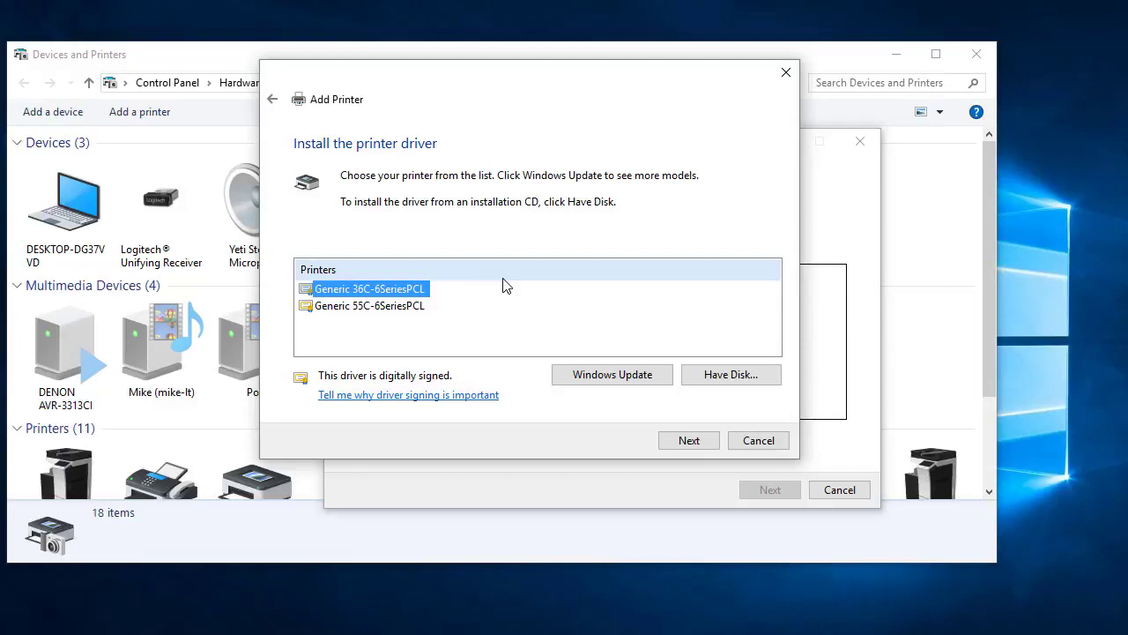
click(693, 444)
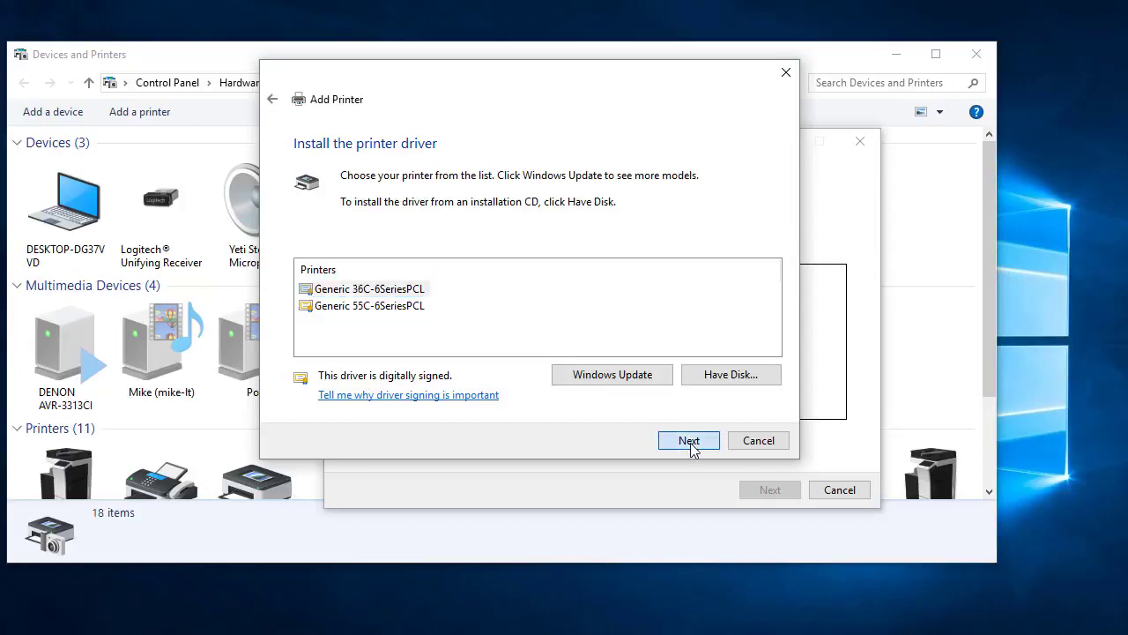
click(692, 445)
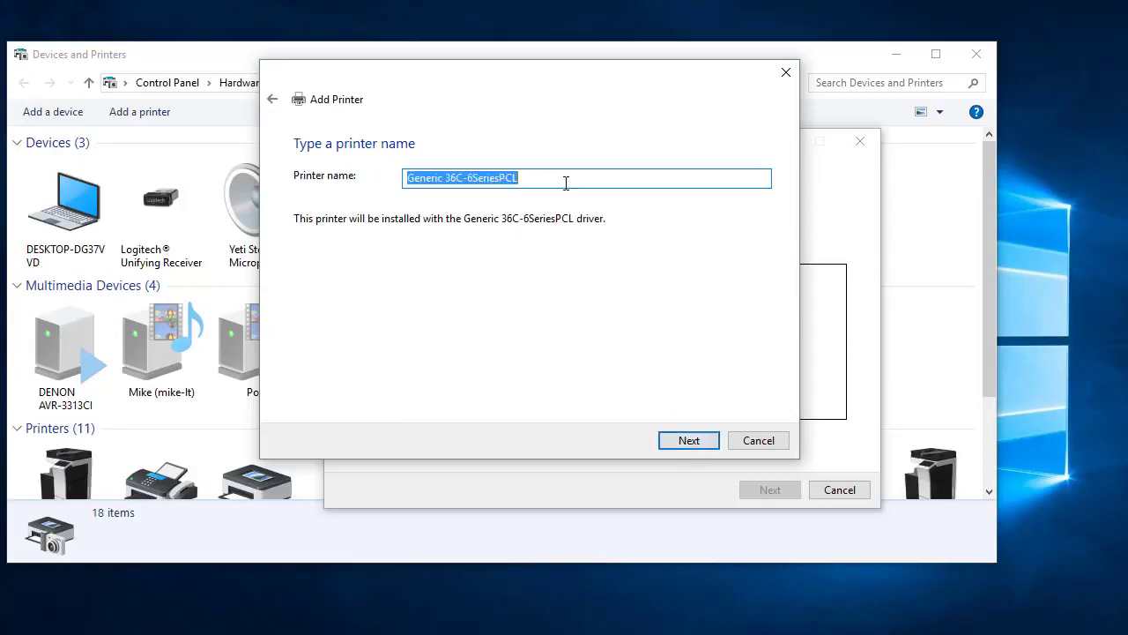
Name the printer MuratecMFX and install it without sharing it
text(MuratecMFX)
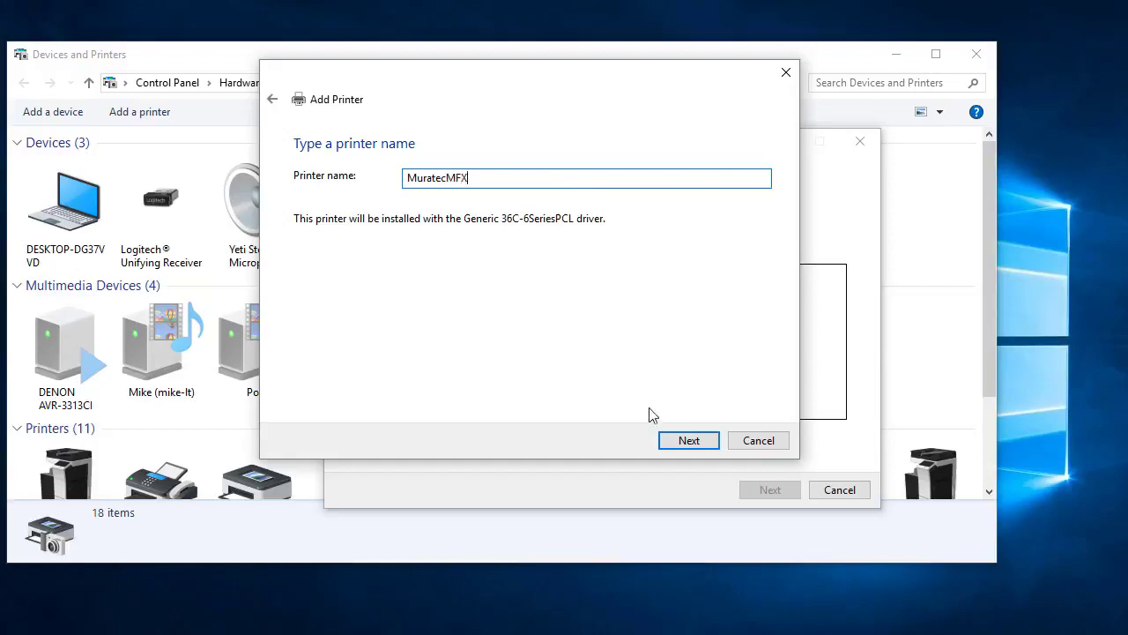
click(703, 448)
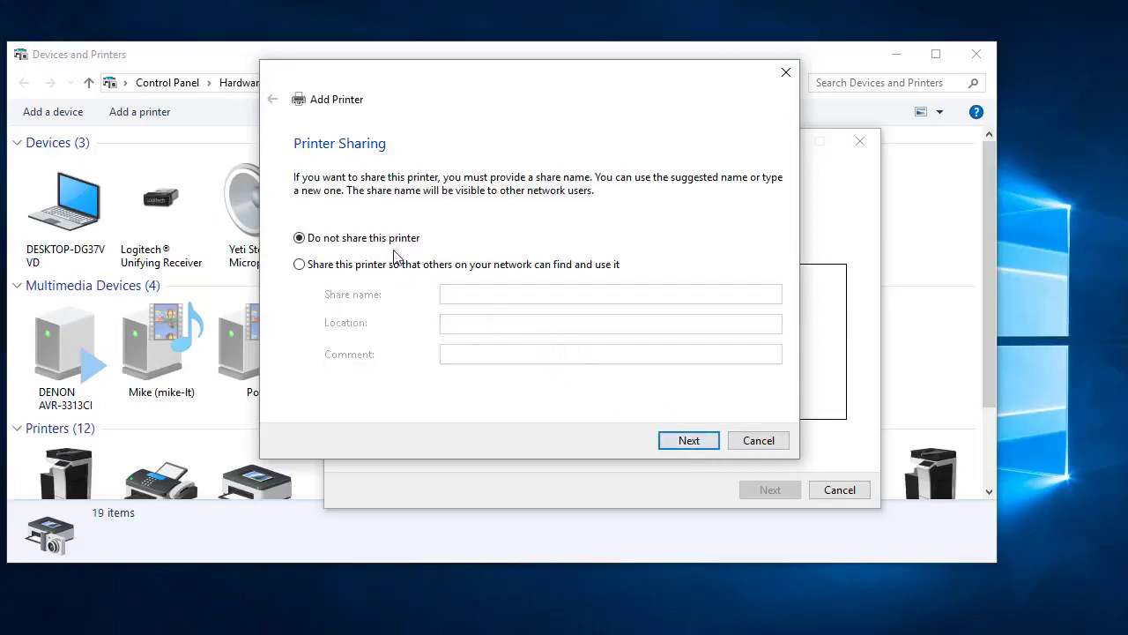
click(687, 443)
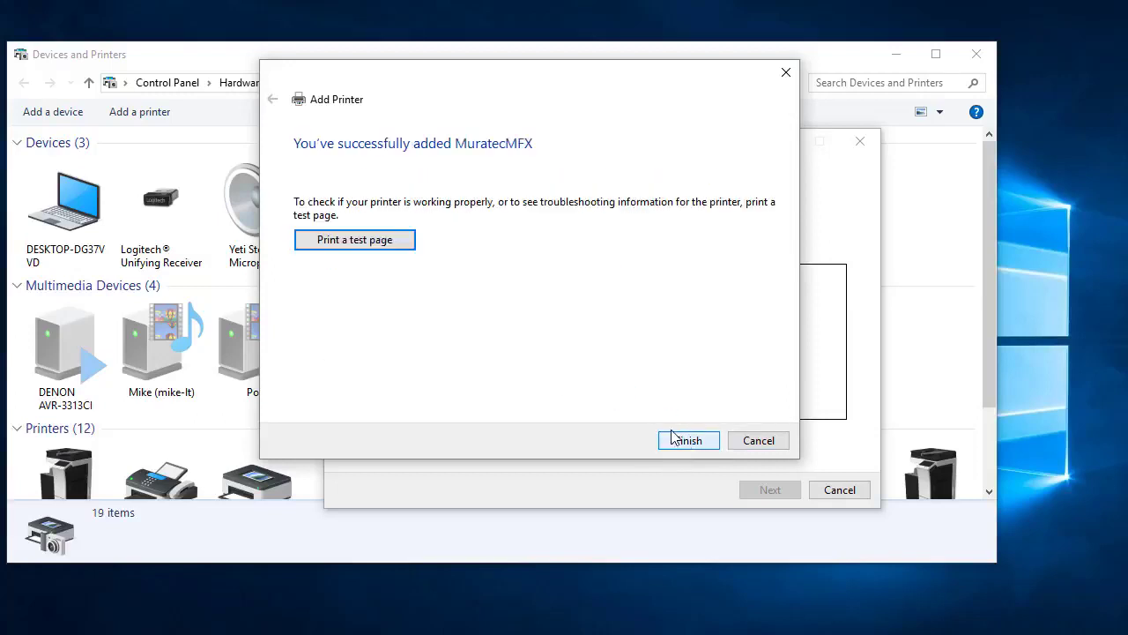
Print a test page on the new printer, dismiss its notice and finish the Add Printer wizard
click(350, 245)
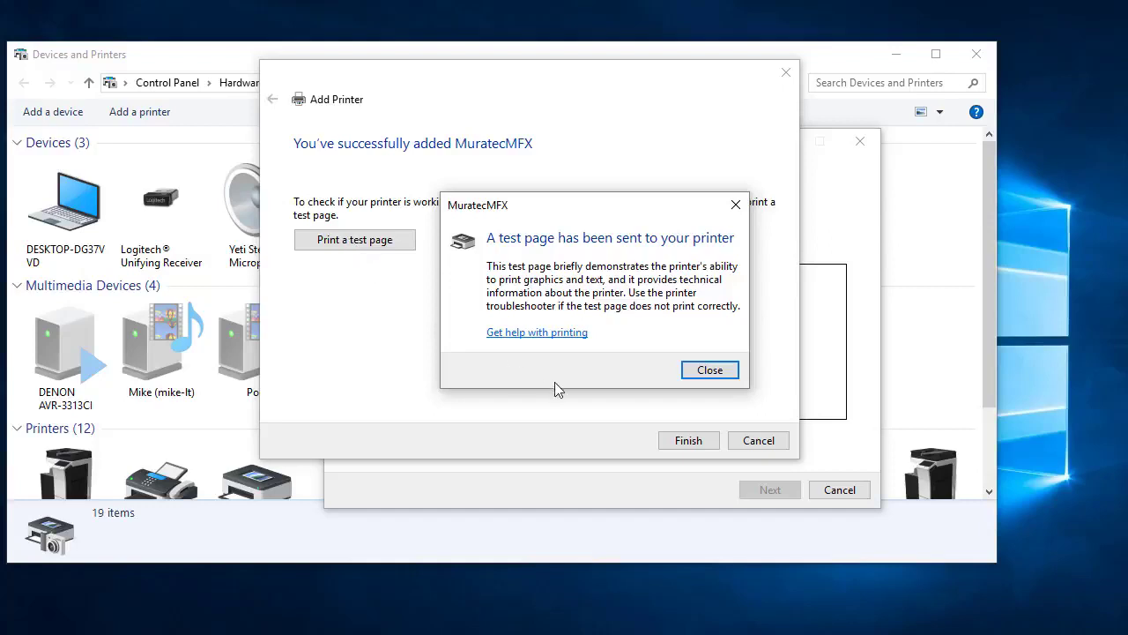
click(709, 370)
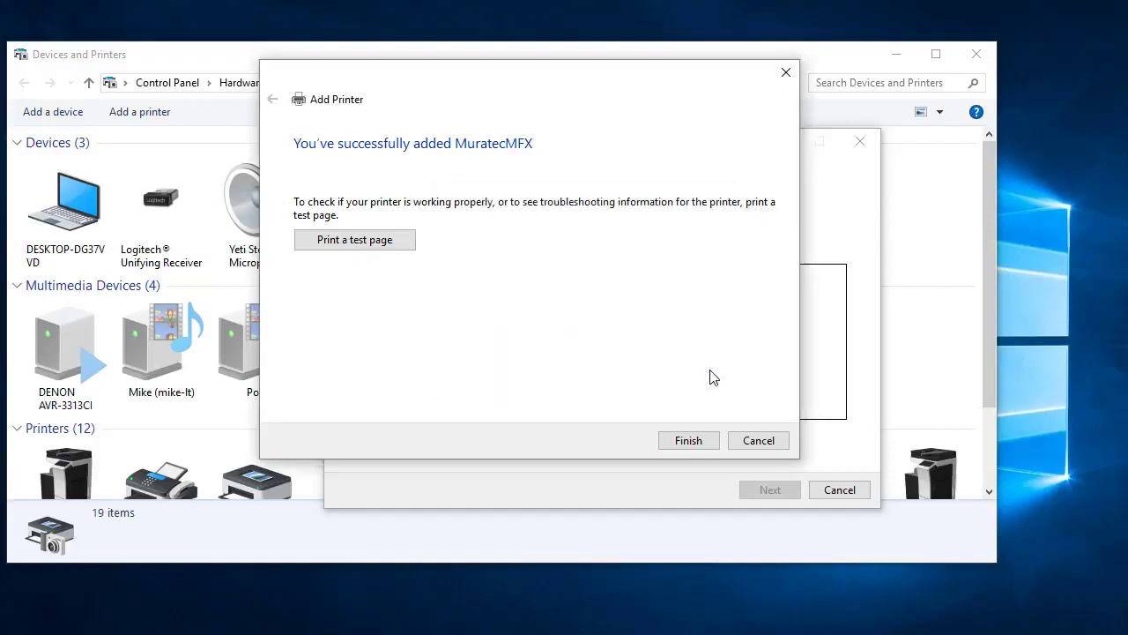
click(687, 441)
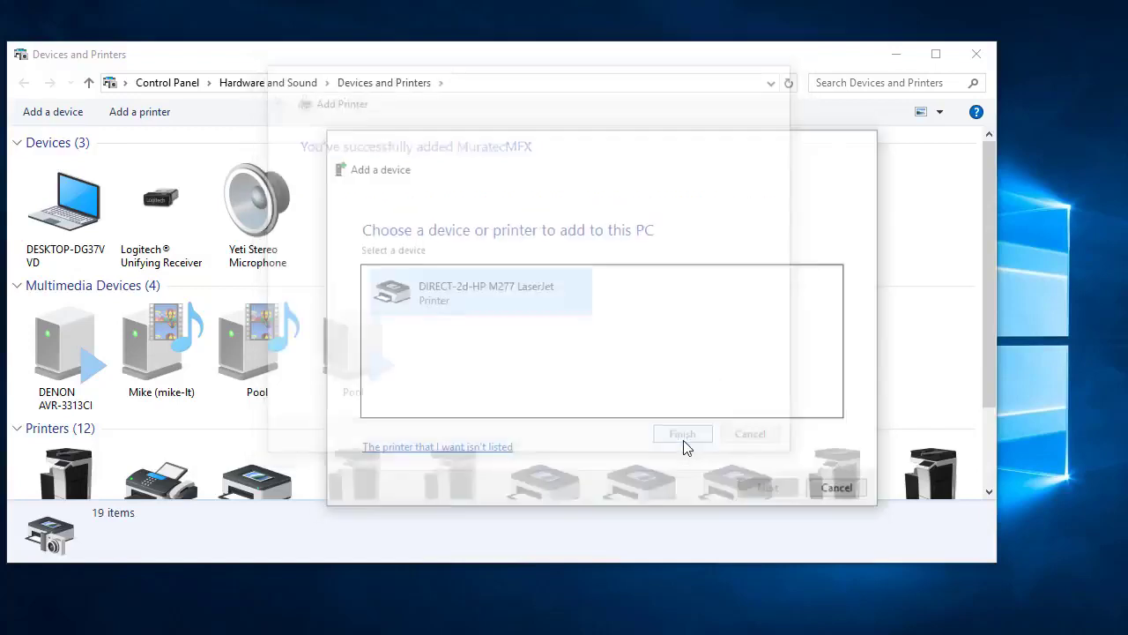
Open the Printing Defaults from MuratecMFX's advanced printer properties and move the window fully into view
scroll(942, 337, down, 3)
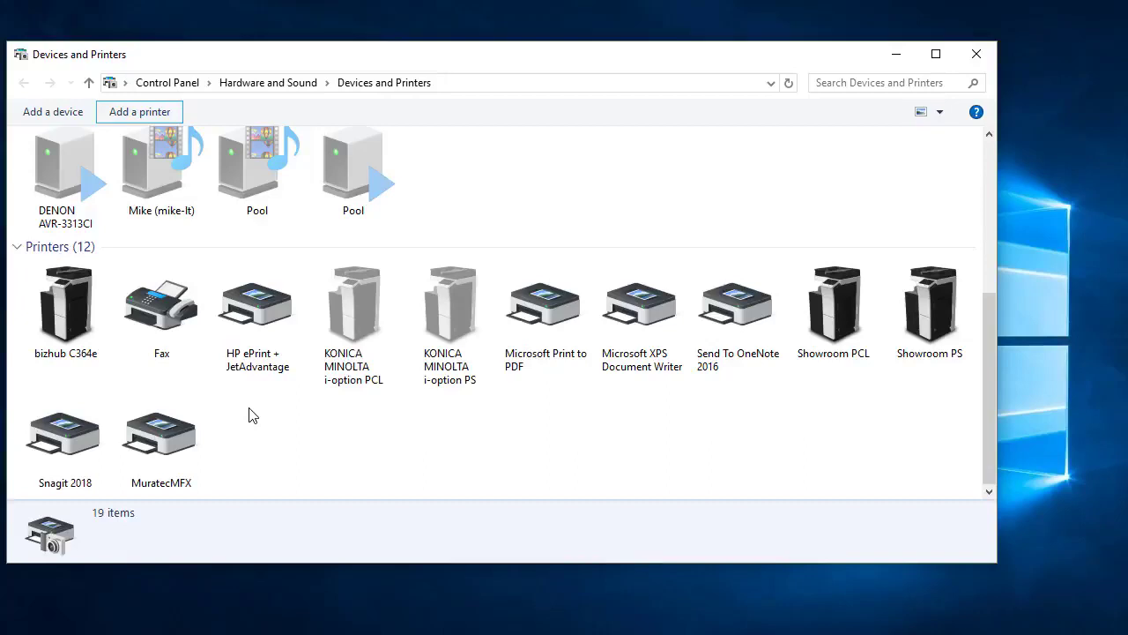
right_click(154, 436)
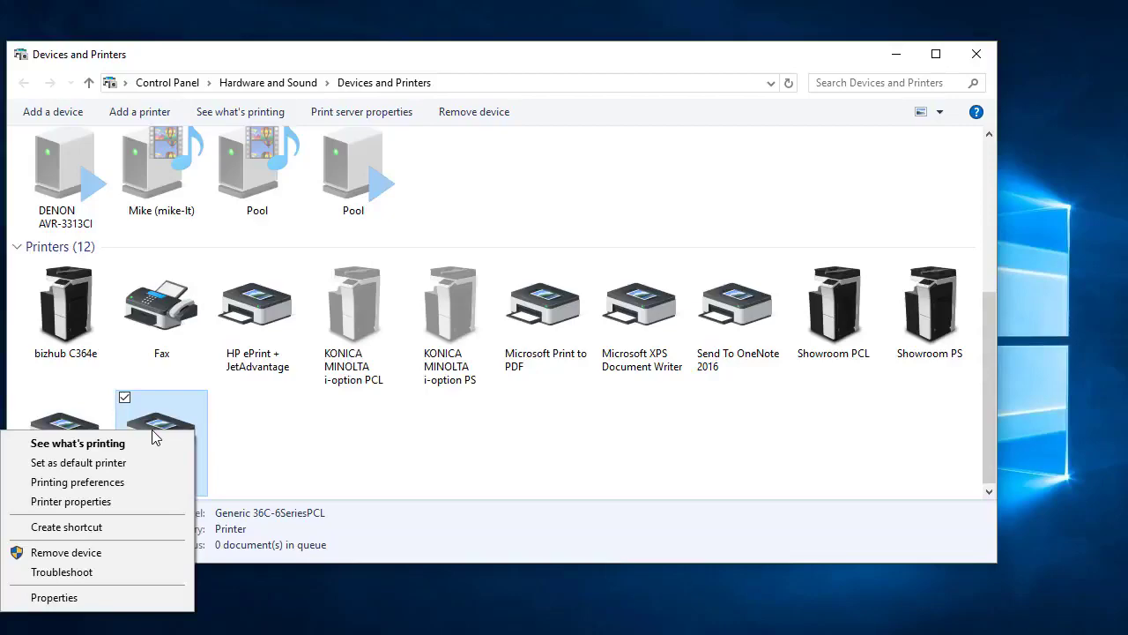
click(109, 502)
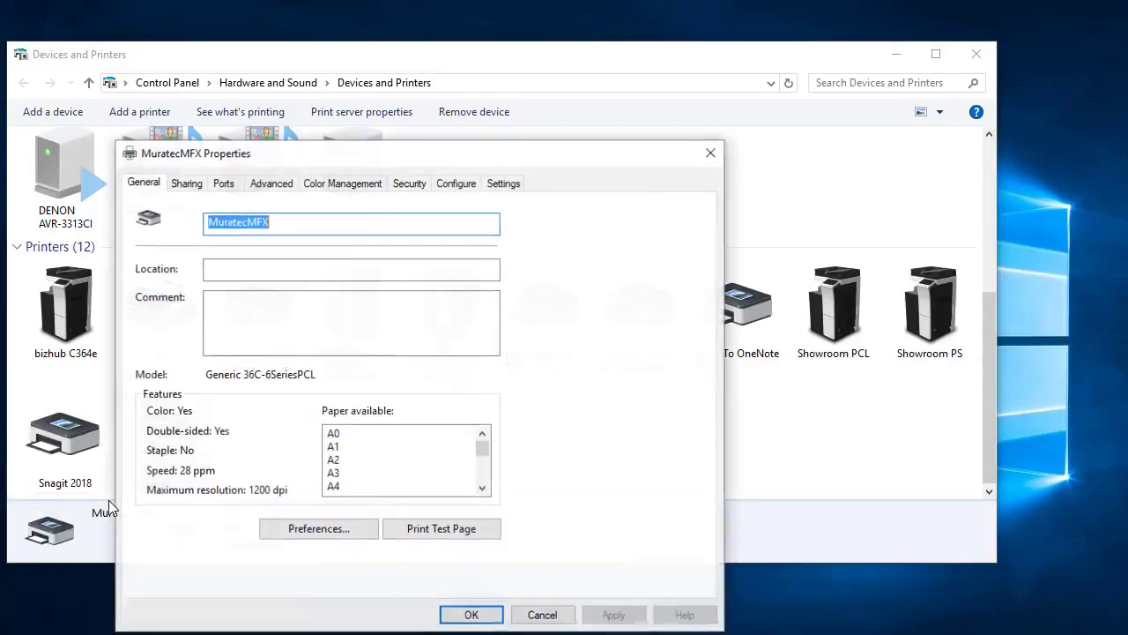
click(282, 187)
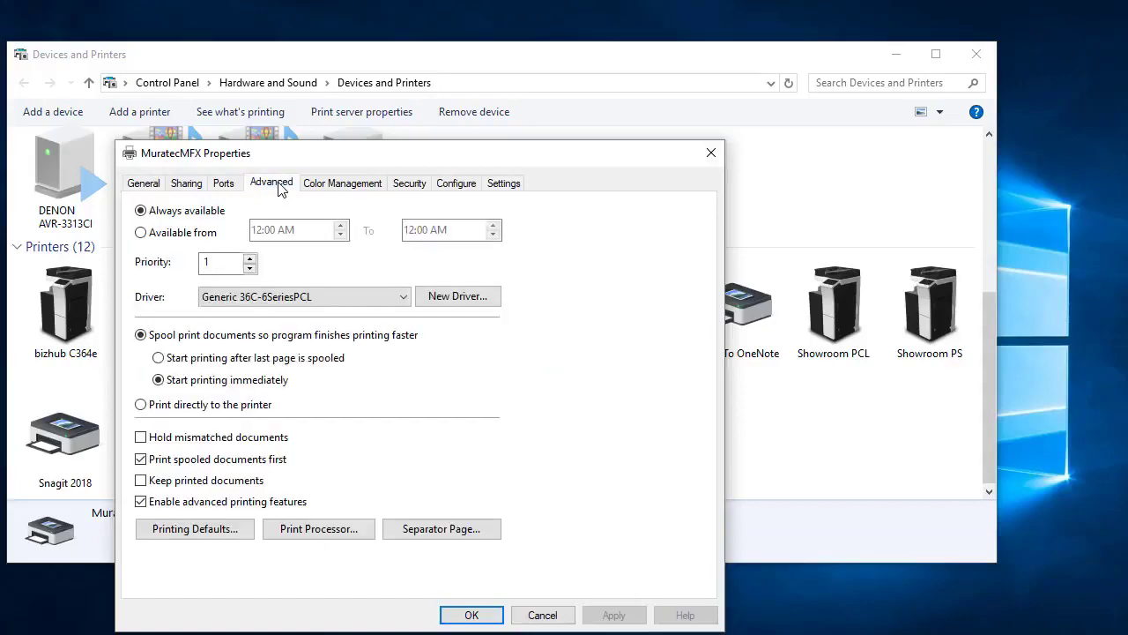
click(193, 533)
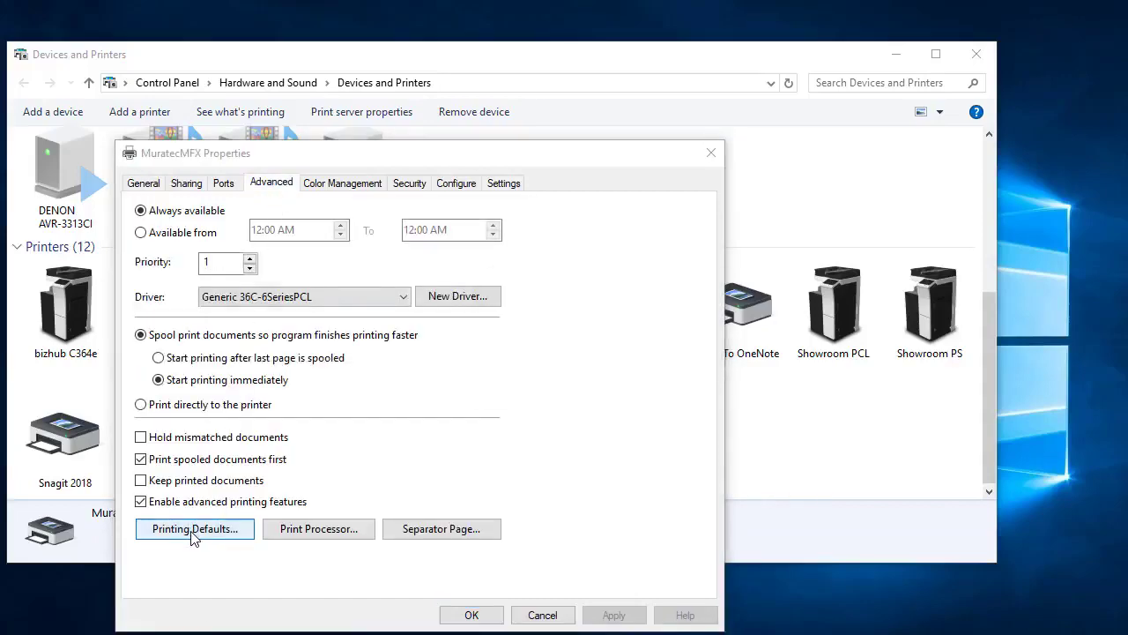
drag(622, 257, 597, 79)
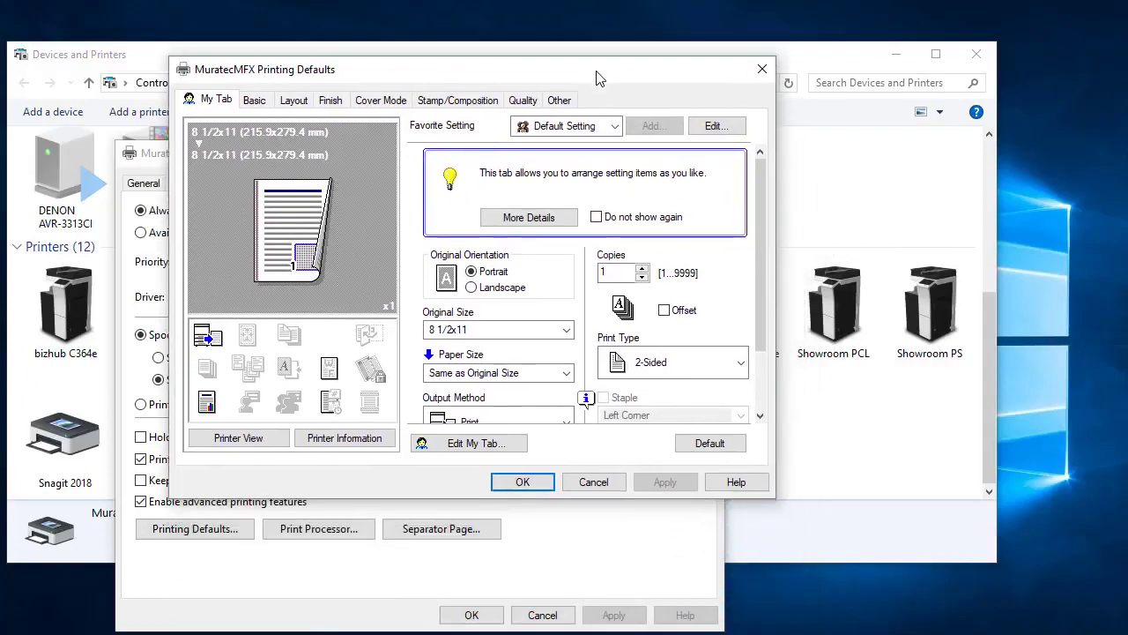
Turn off Excel Job Control, Remove White Background and Thin Line Support in the printing defaults
click(566, 104)
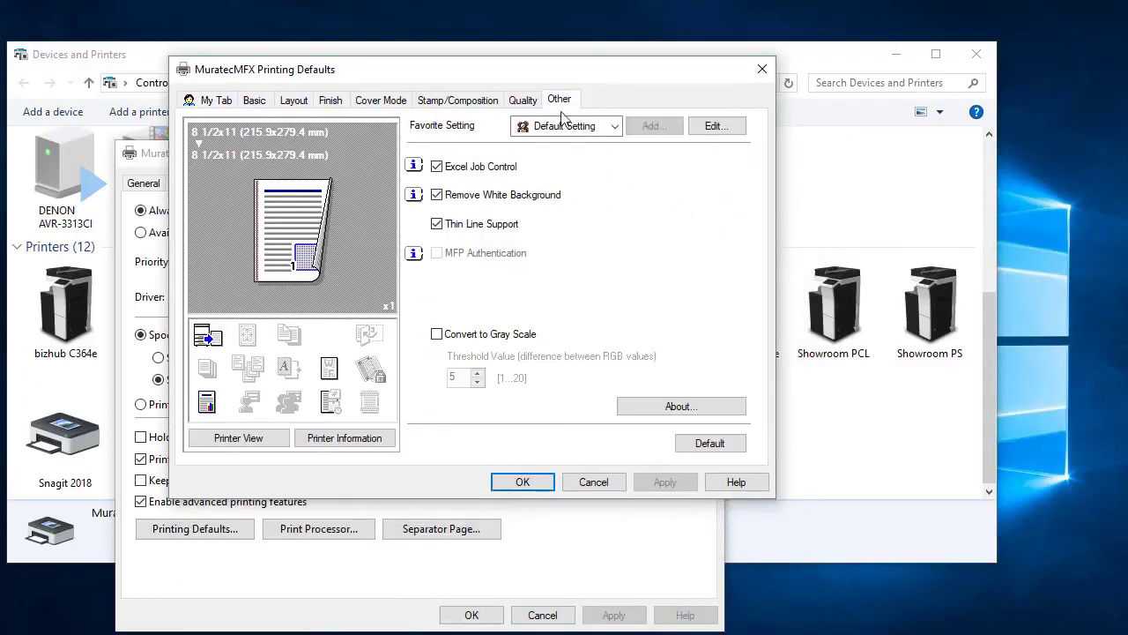
click(436, 194)
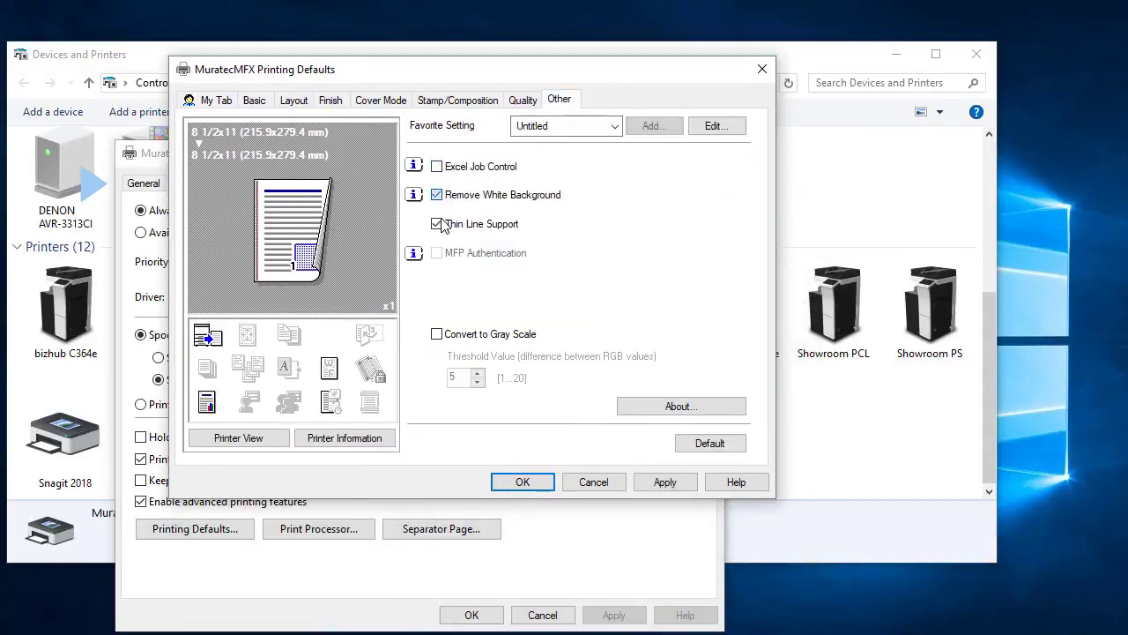
click(436, 224)
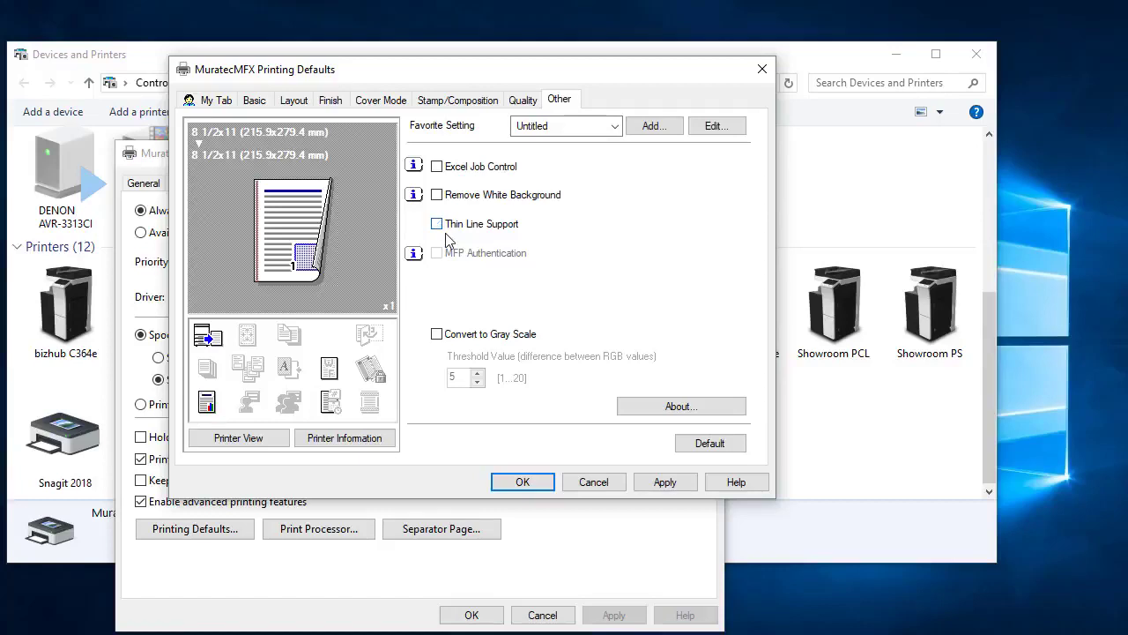
Choose Auto Color as the default color selection in the print quality settings
click(523, 99)
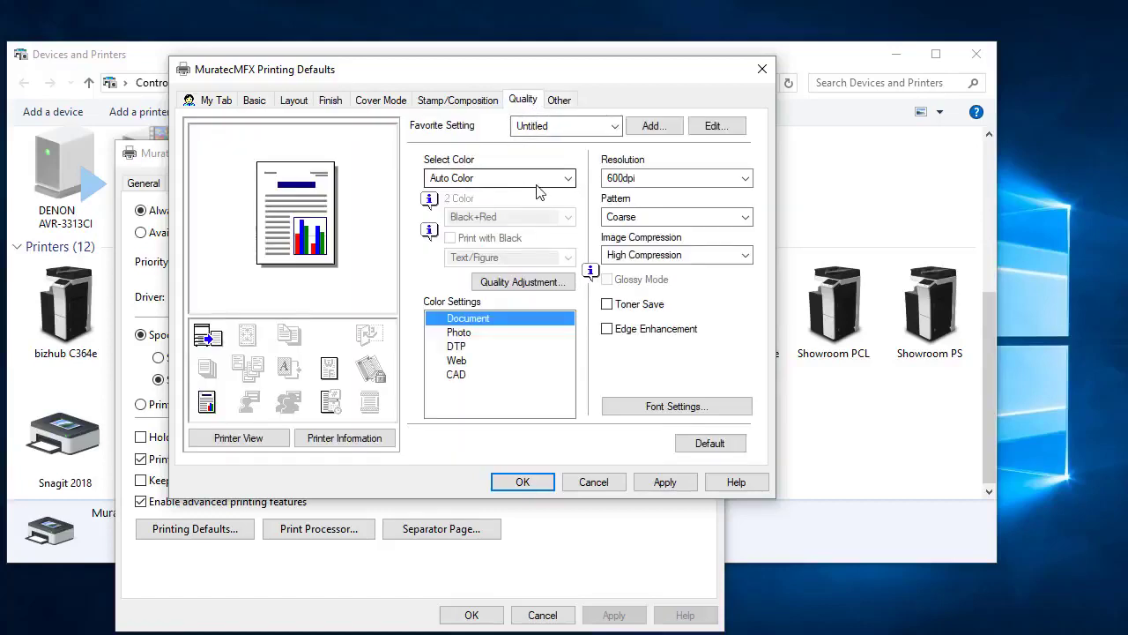
click(568, 178)
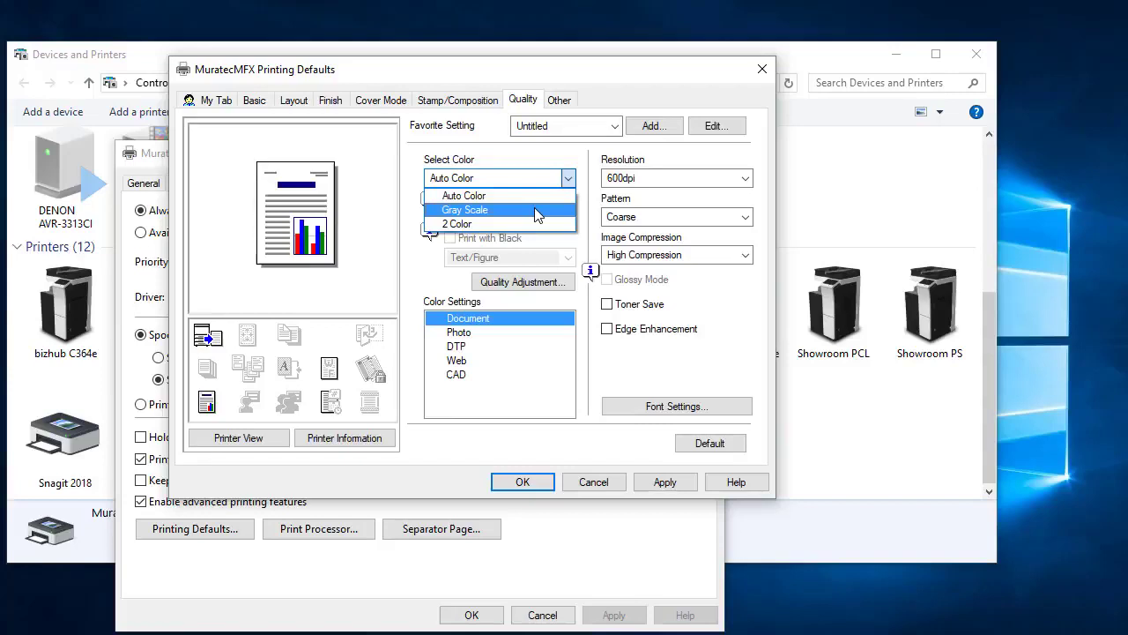
click(516, 196)
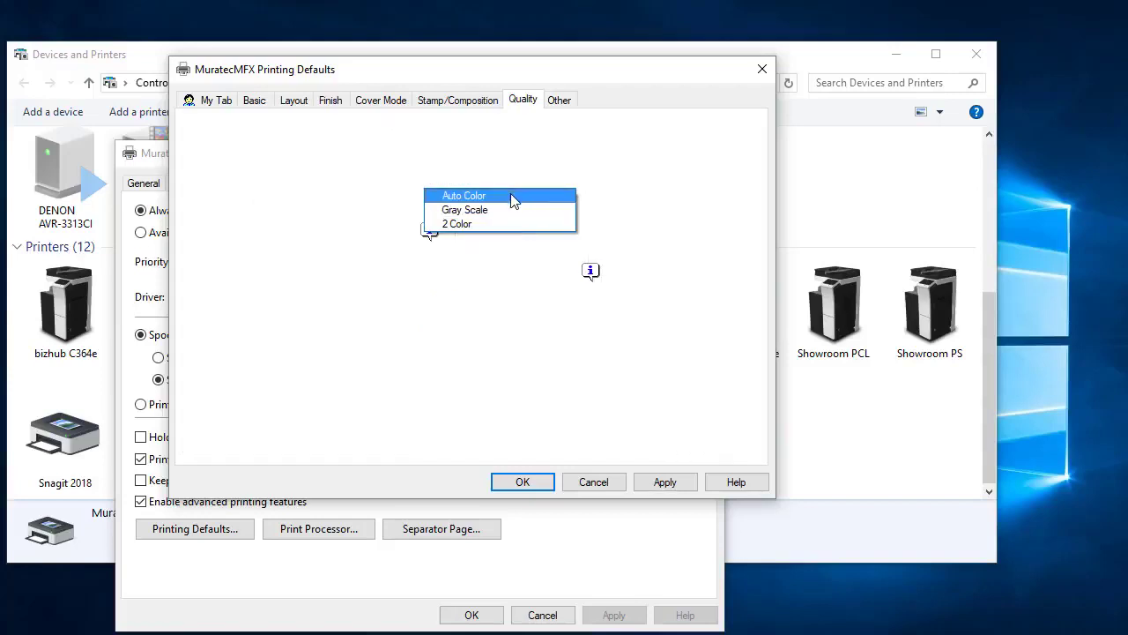
Set the default print type to 1-Sided in the layout settings and apply the printing defaults
click(294, 99)
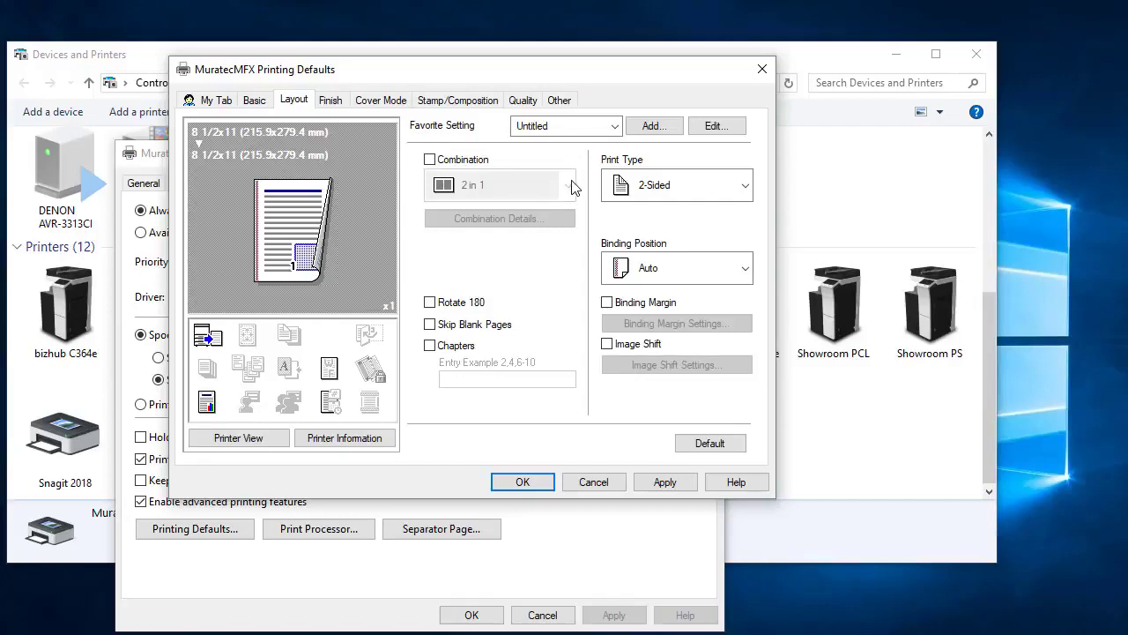
click(715, 189)
click(690, 216)
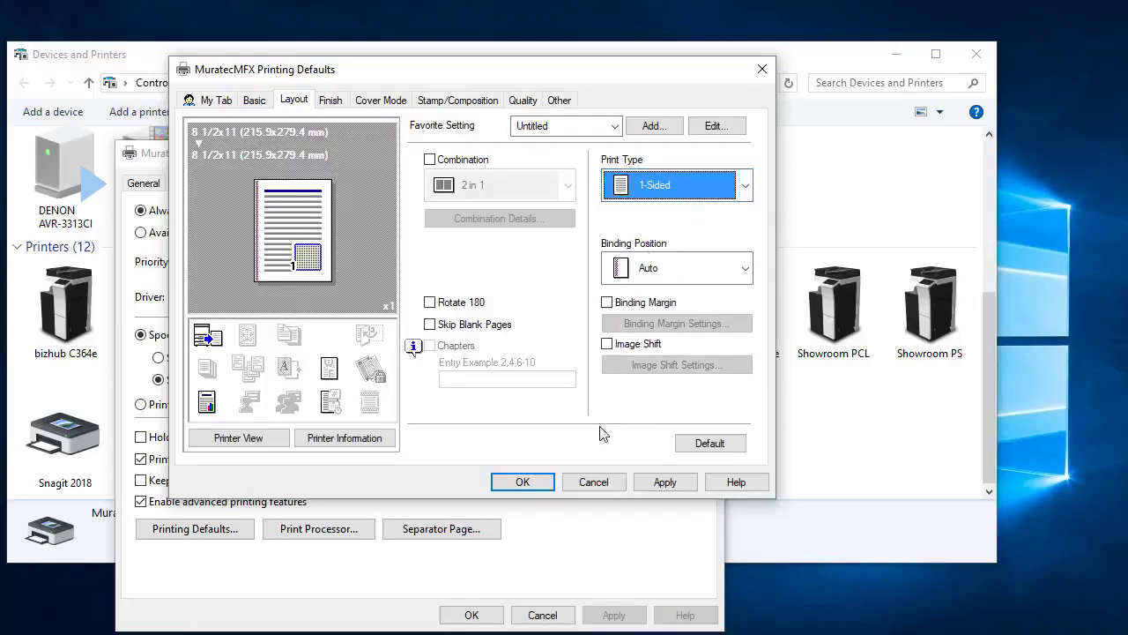
click(685, 482)
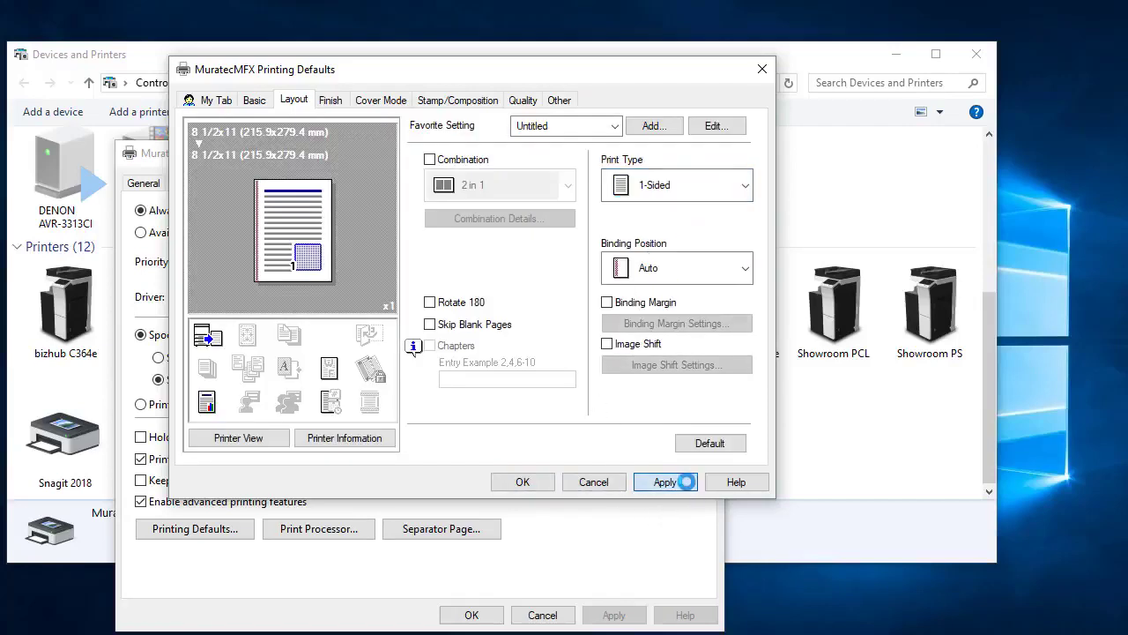
Accept and close the Printing Defaults and MuratecMFX Properties dialogs, and close the Devices and Printers window
click(526, 485)
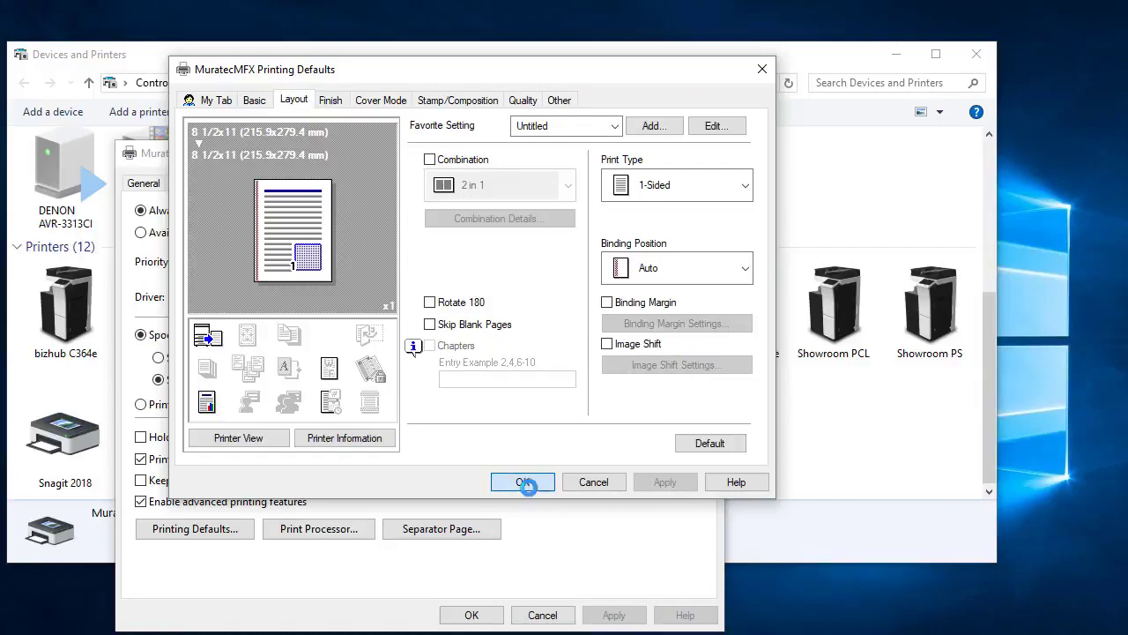
click(471, 615)
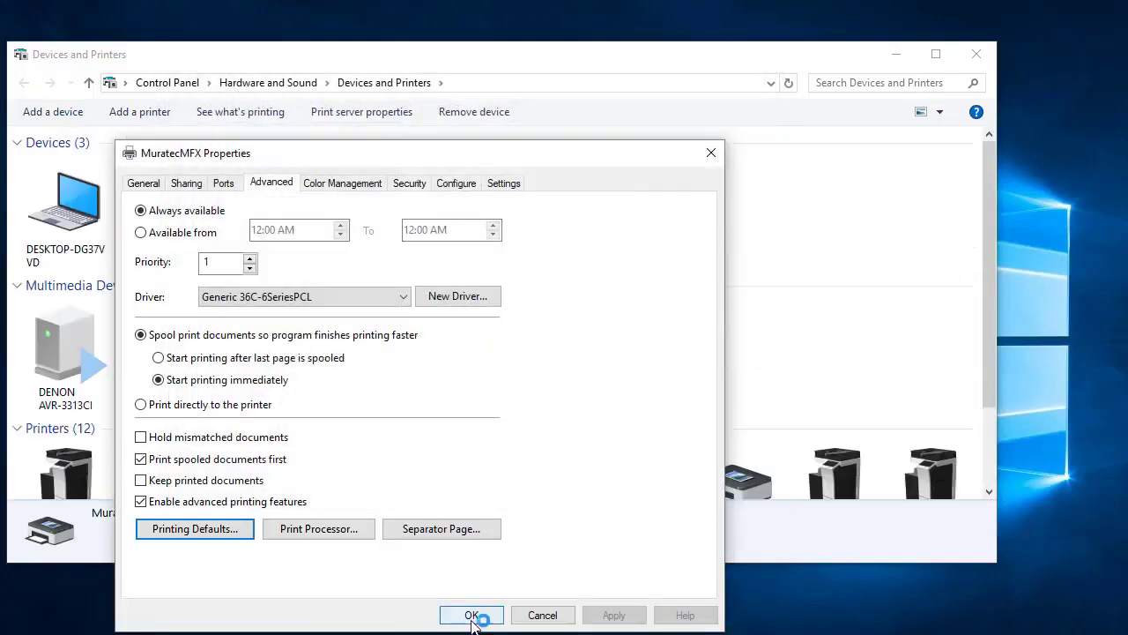
click(978, 55)
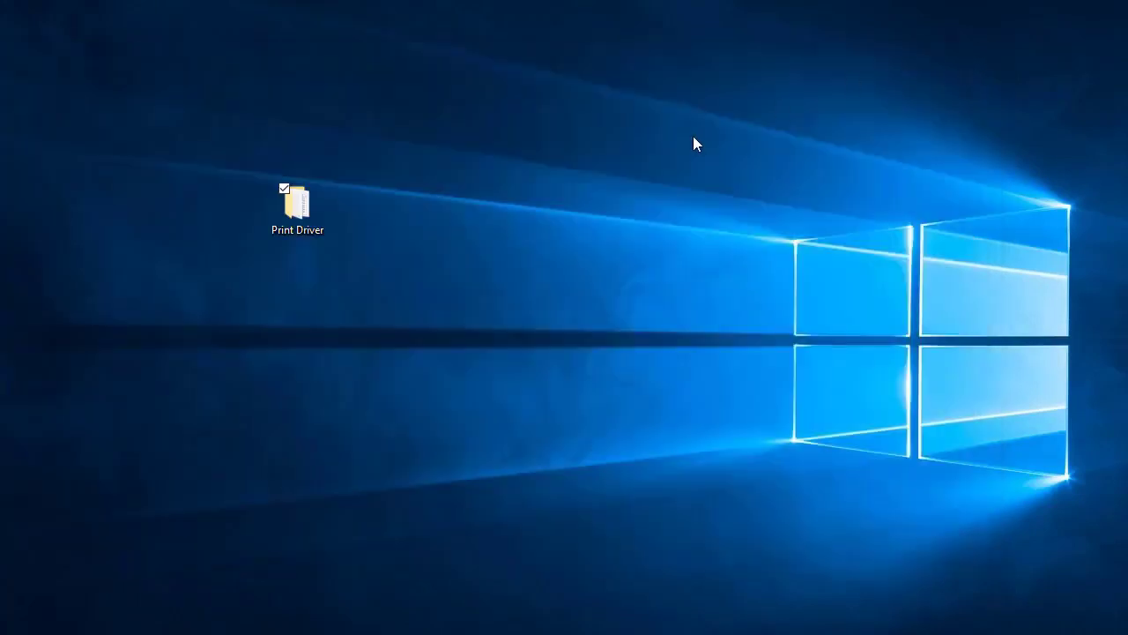